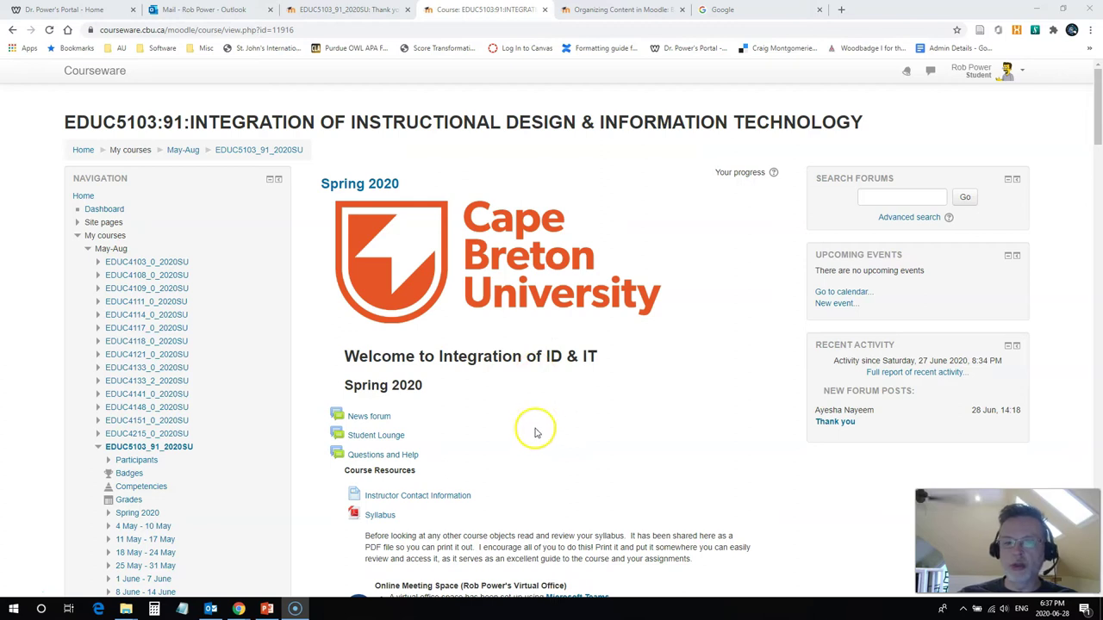
- Open the book "Topic 1: Introduction to Instructional Design" from the 4 May - 10 May section of the course page
scroll(534, 433, "down", 3)
scroll(531, 433, "down", 4)
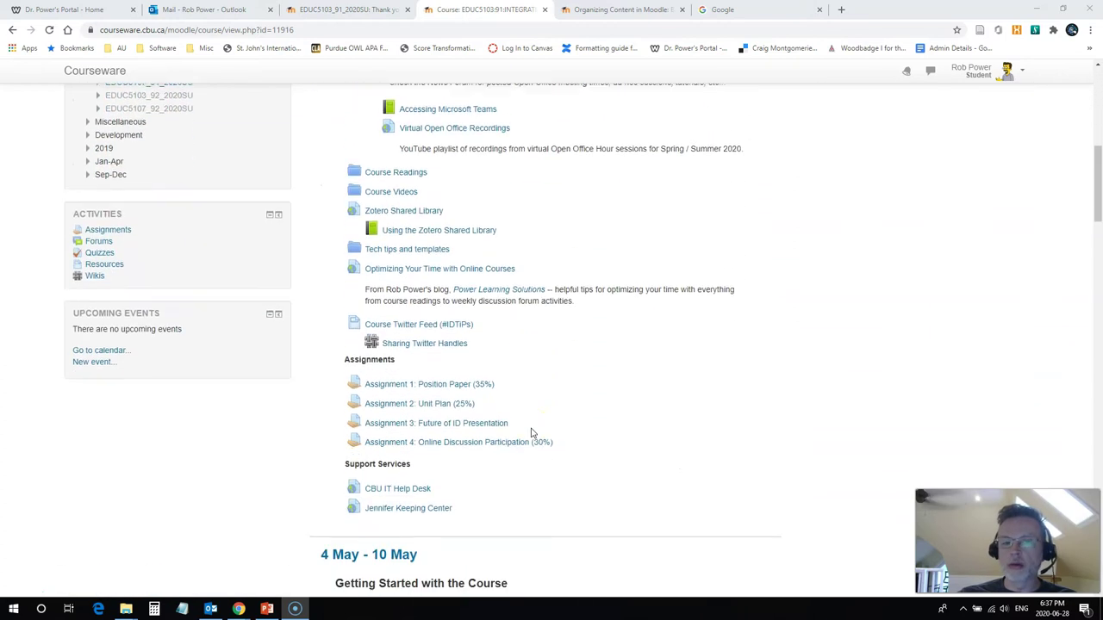
scroll(529, 433, "up", 1)
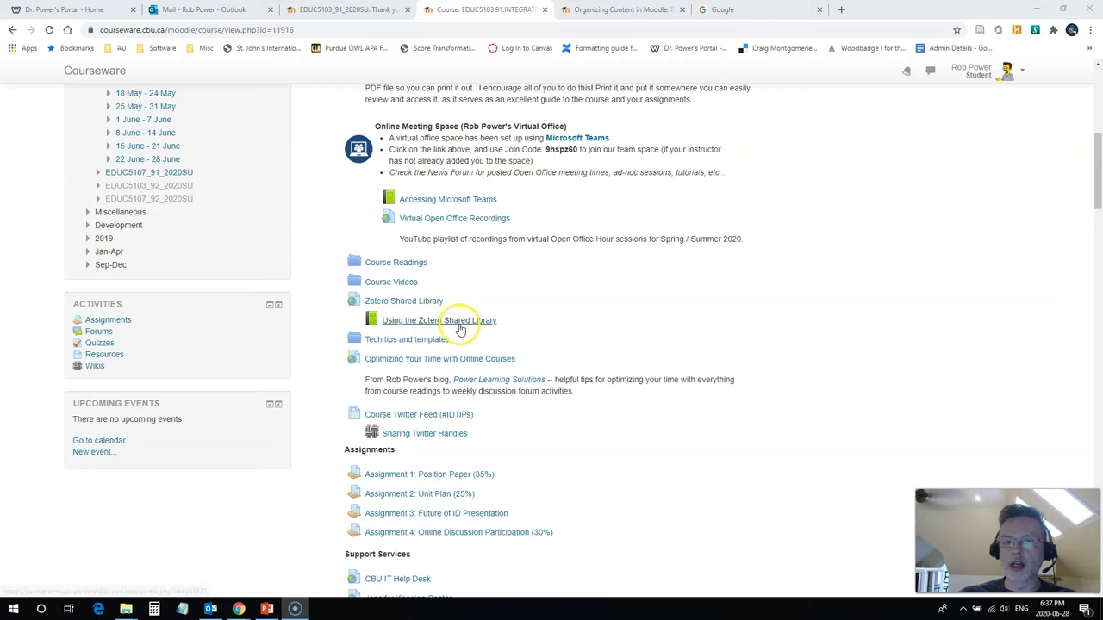
scroll(642, 425, "down", 5)
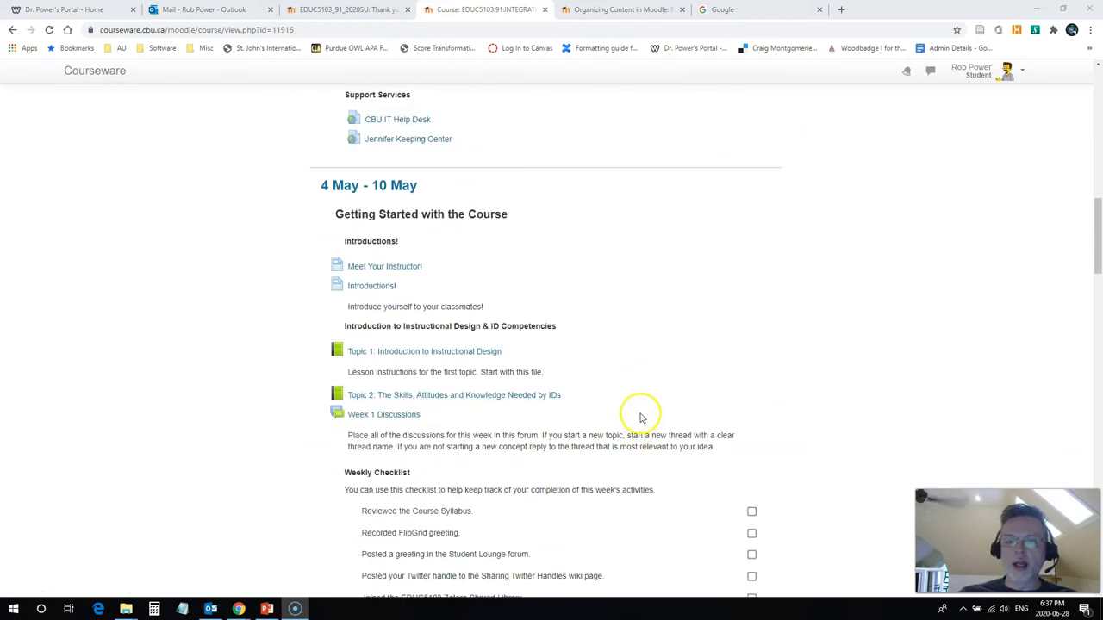
left_click(412, 357)
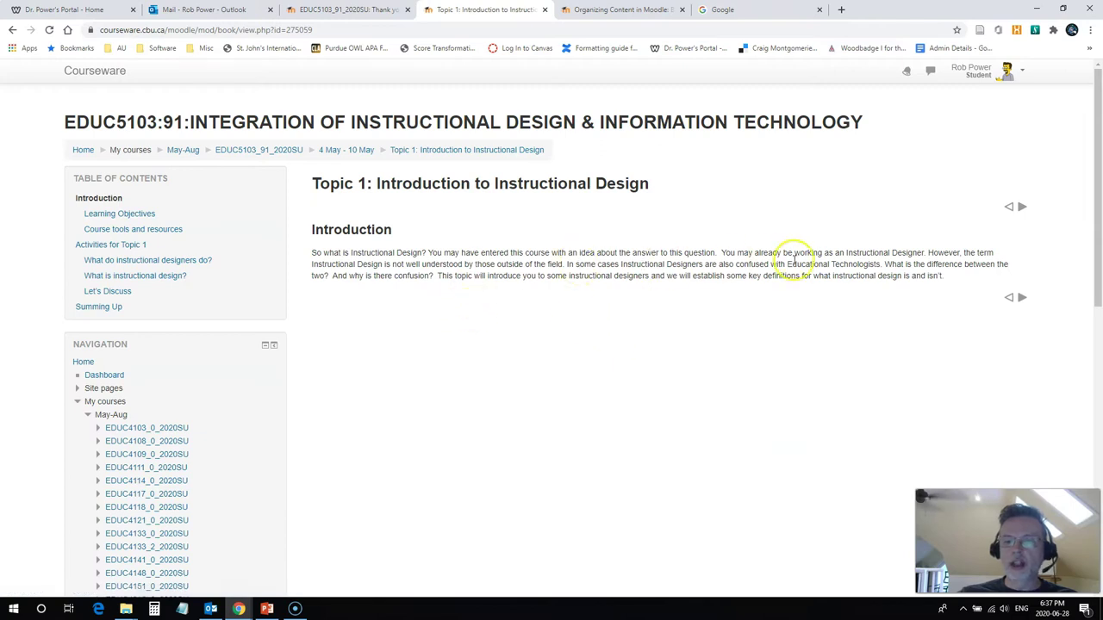
- Look through the book's chapters, from Learning Objectives to What is instructional design?, and return to the Introduction
left_click(100, 214)
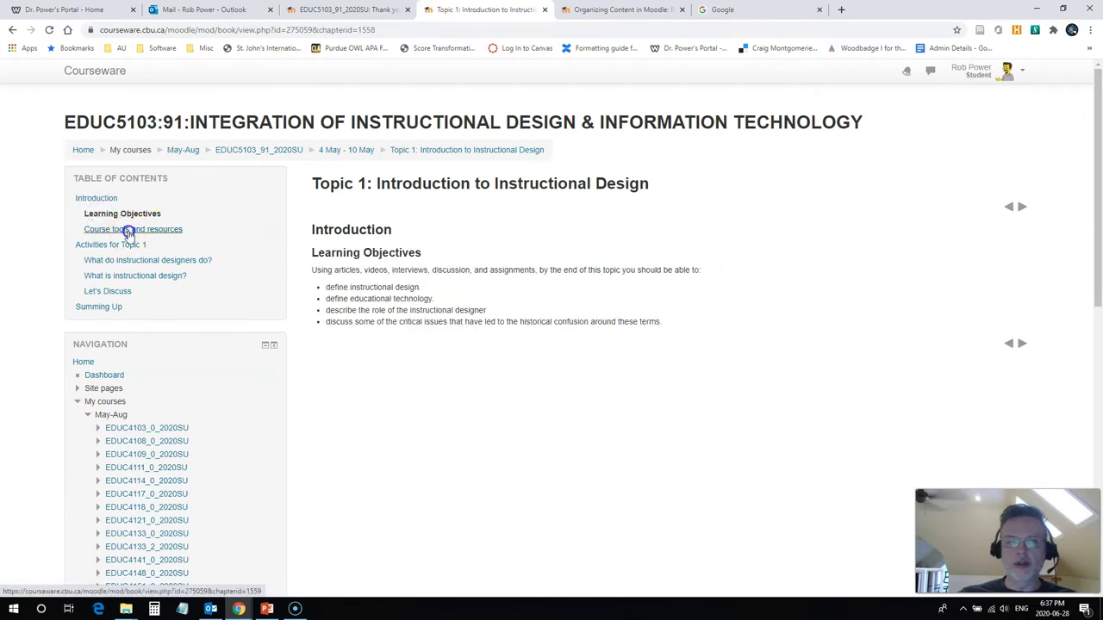
left_click(128, 230)
left_click(120, 247)
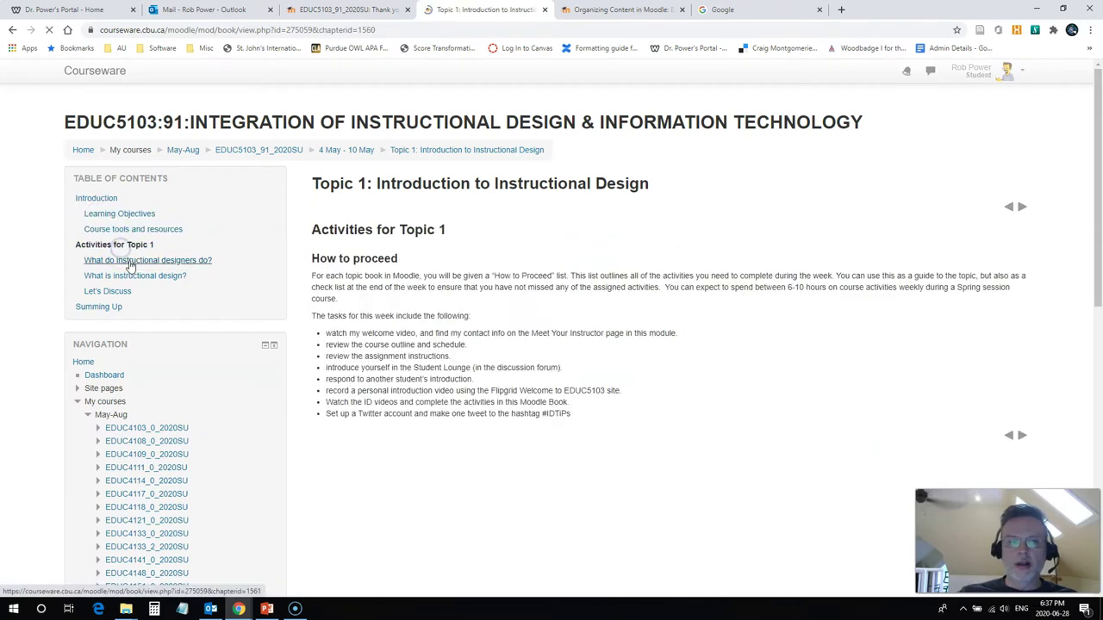
left_click(105, 259)
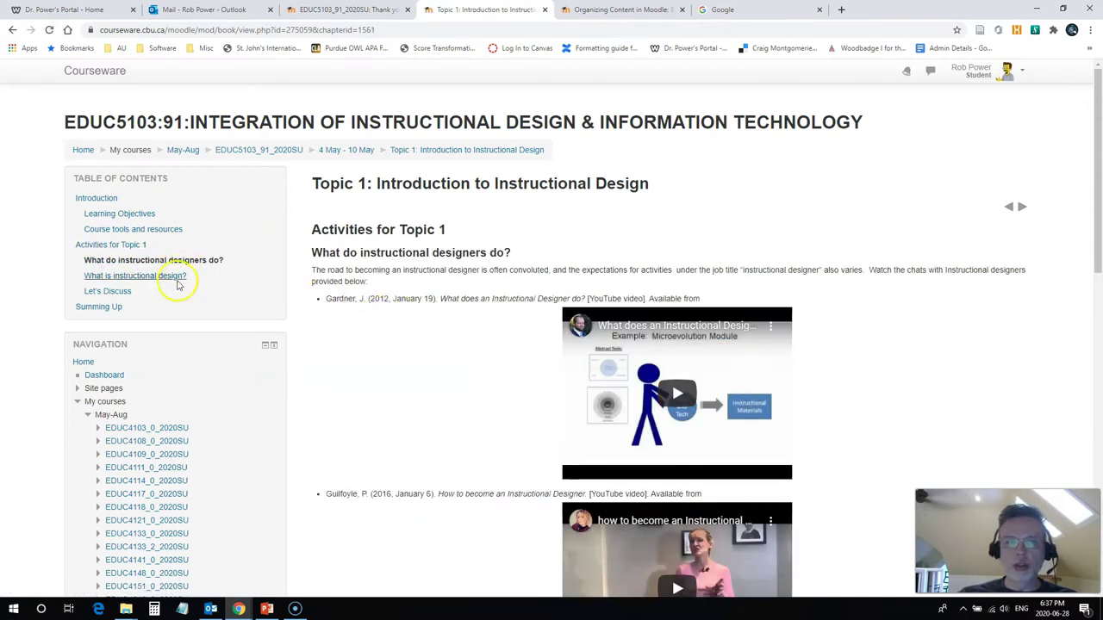
left_click(126, 245)
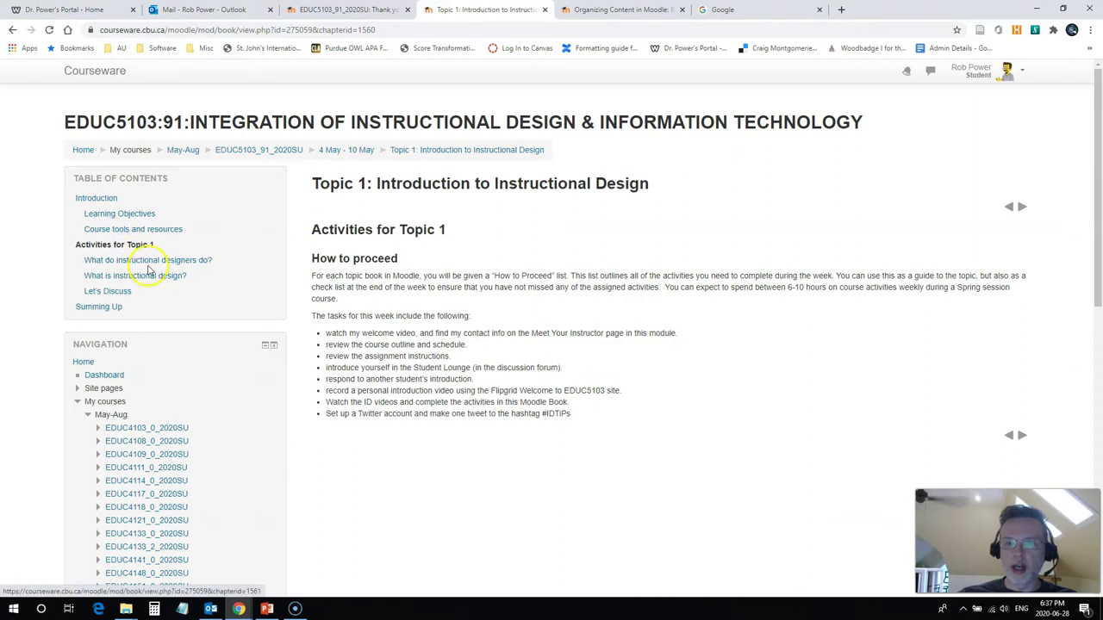
left_click(121, 276)
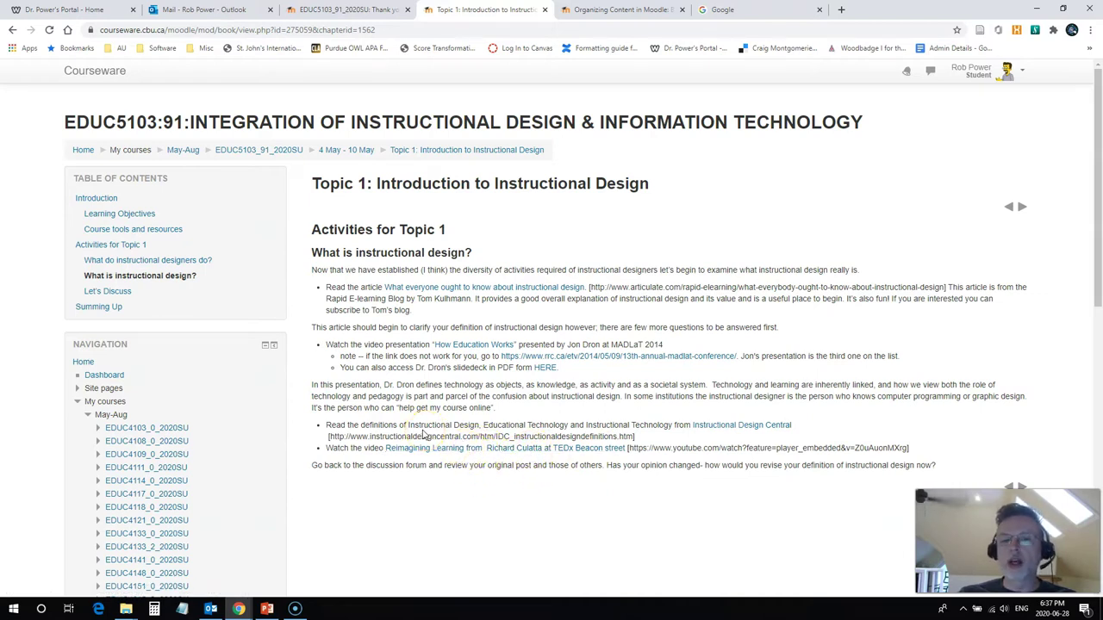
left_click(97, 197)
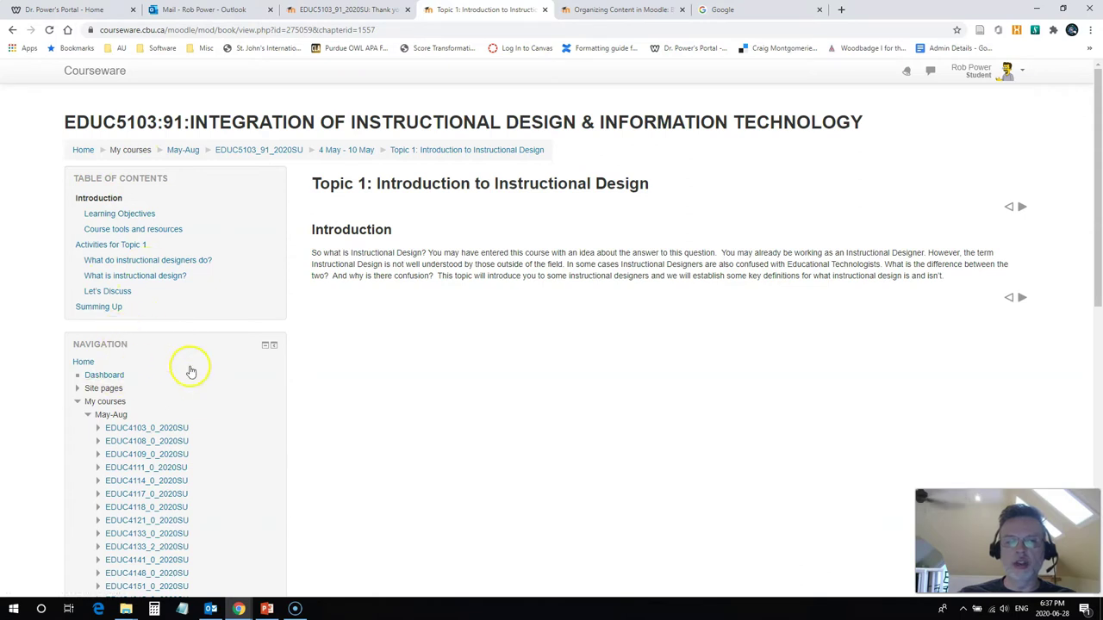
- Open the printable version of the whole Topic 1 book and start printing it
scroll(188, 371, "down", 10)
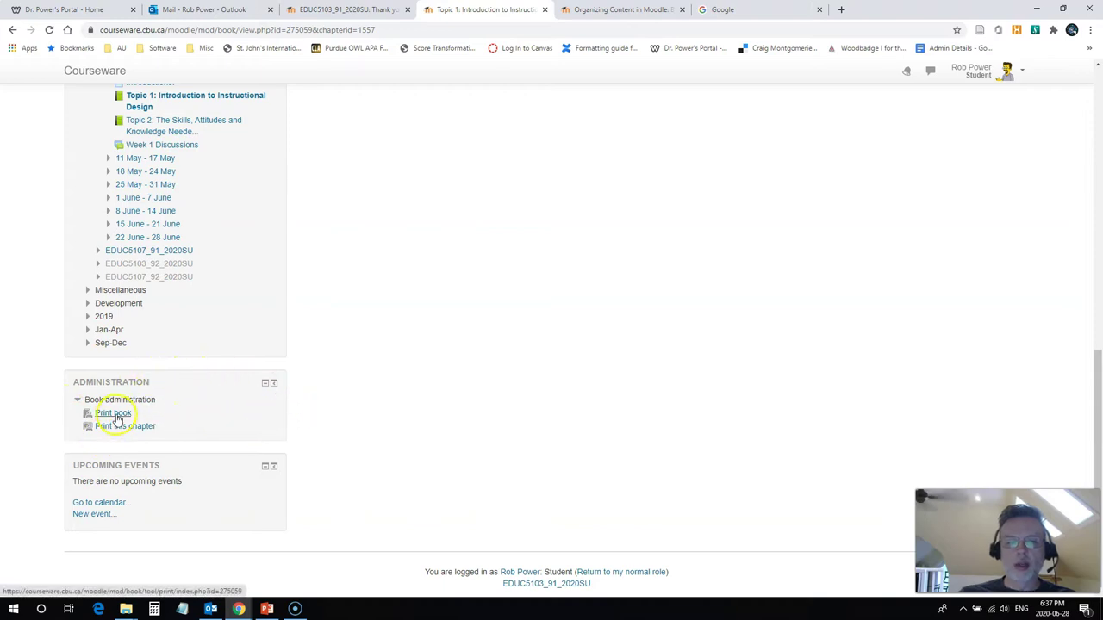
left_click(113, 415)
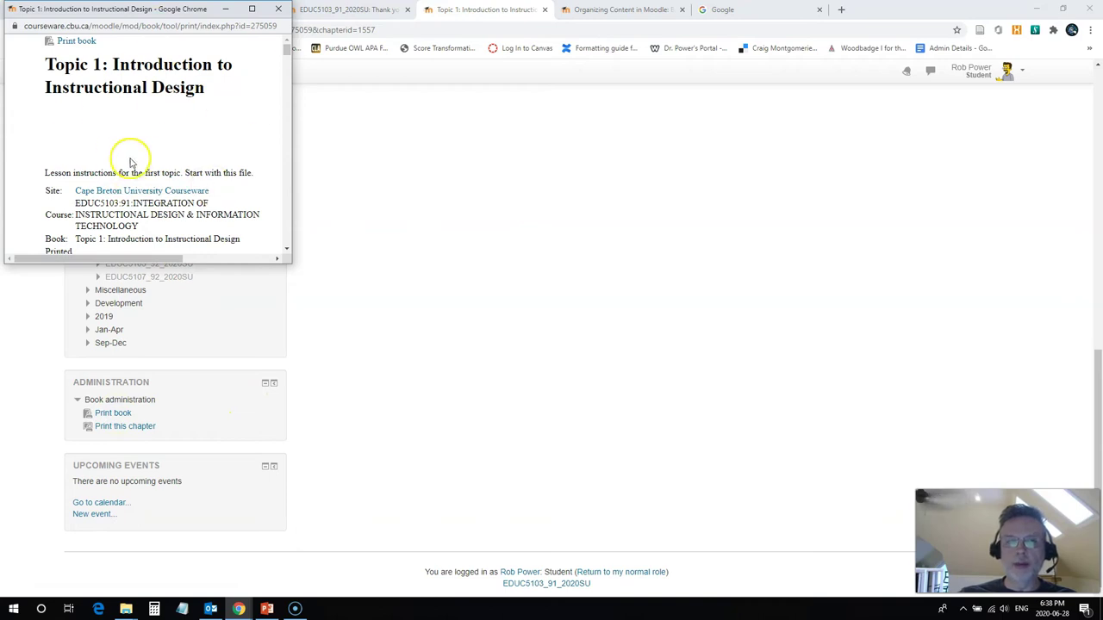
left_click(77, 40)
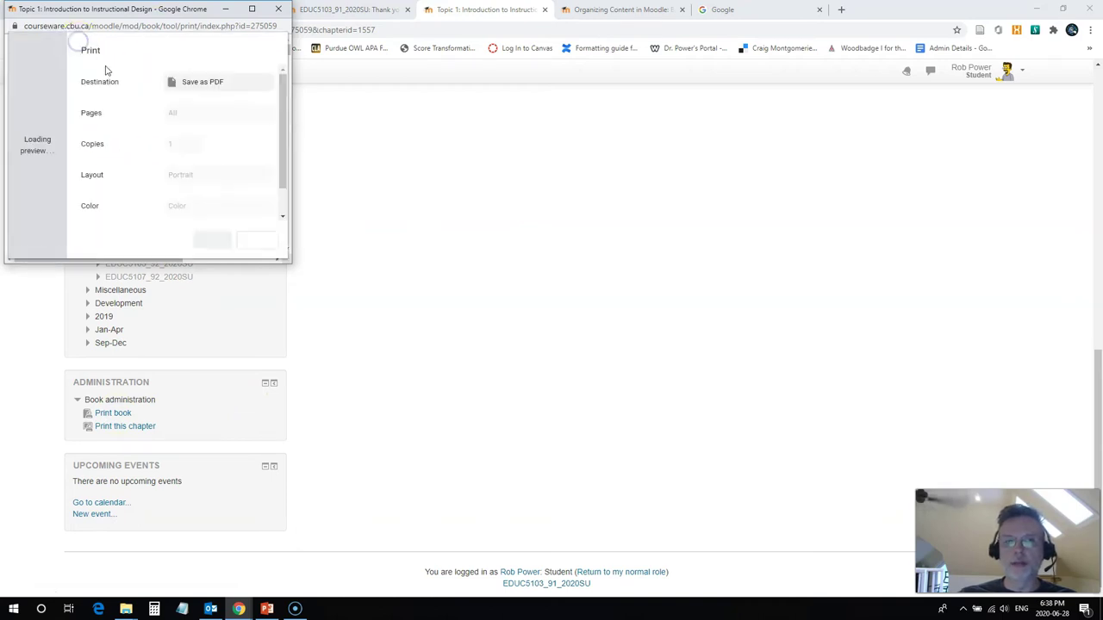
- Save the printout as a PDF named "Topic 1_ Introduction to Instructional Design" in Downloads, replacing the existing file
left_click(217, 81)
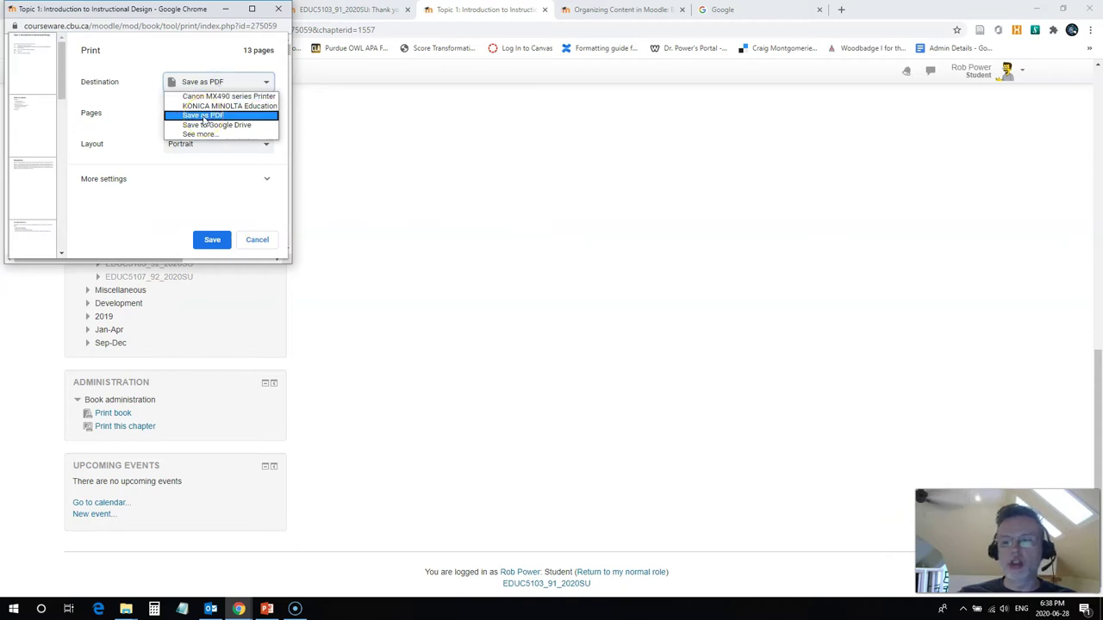
left_click(203, 118)
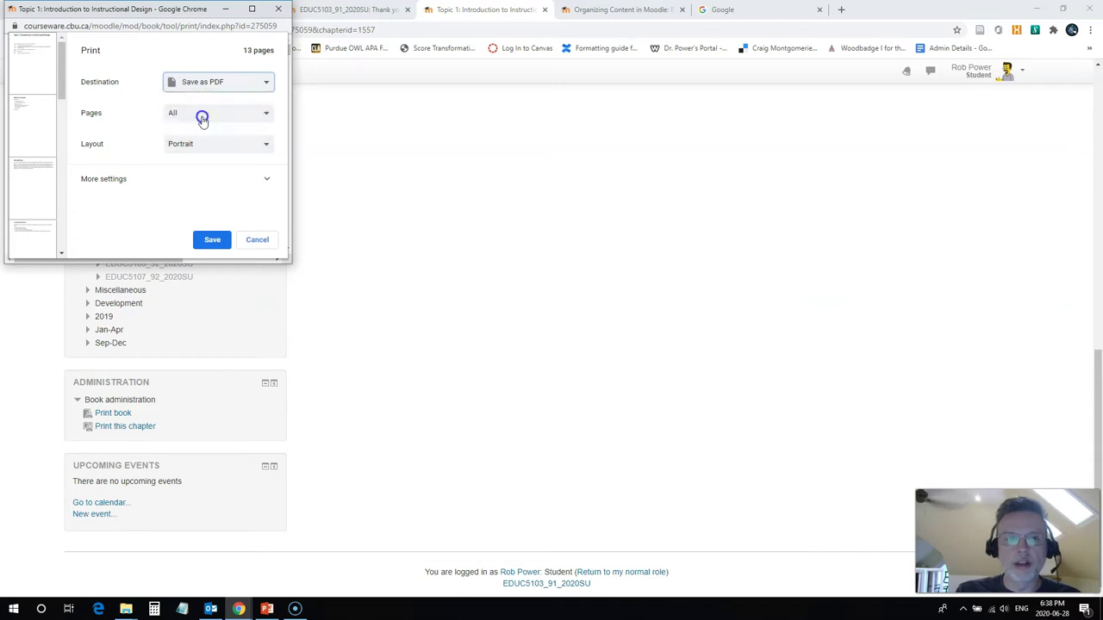
left_click(212, 240)
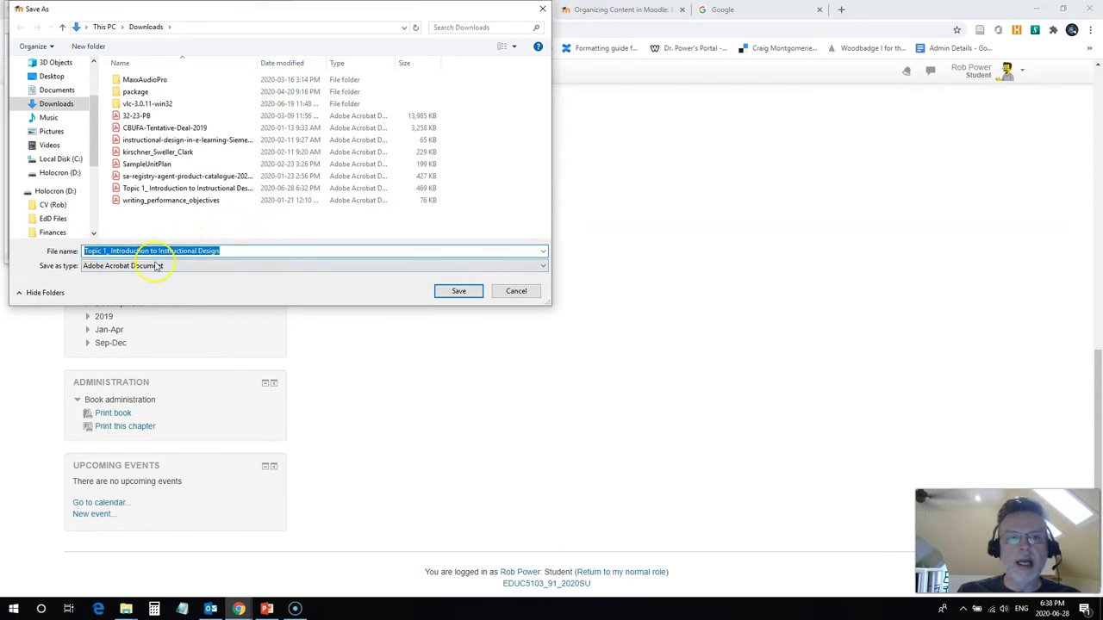
left_click(458, 290)
left_click(599, 307)
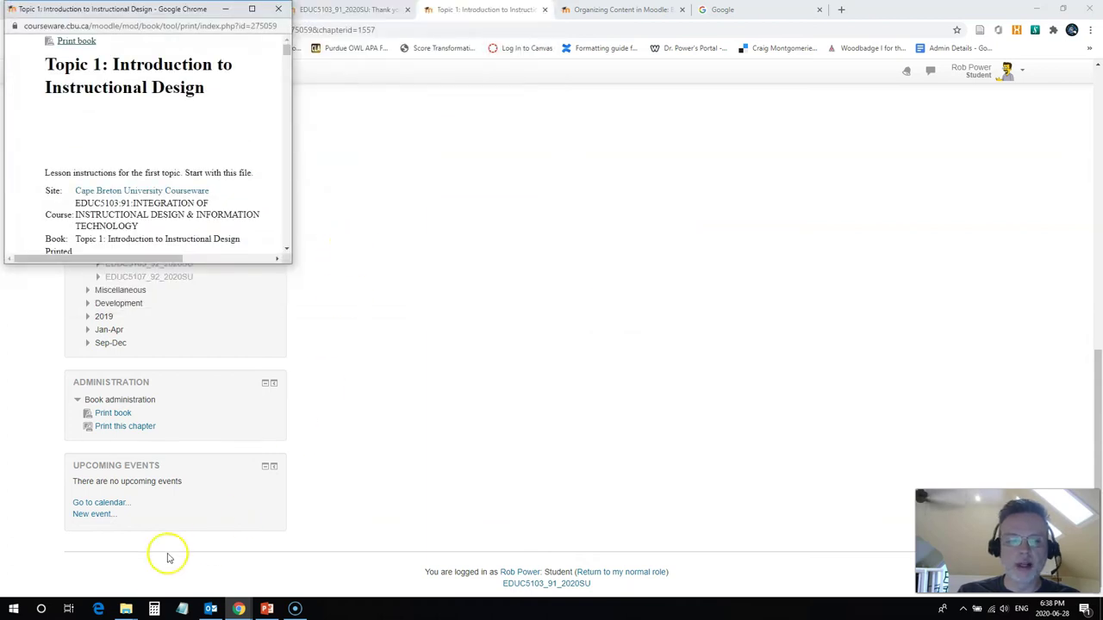
- Switch to File Explorer and open the saved Topic 1 PDF from the Downloads folder
mouse_move(126, 605)
mouse_move(147, 584)
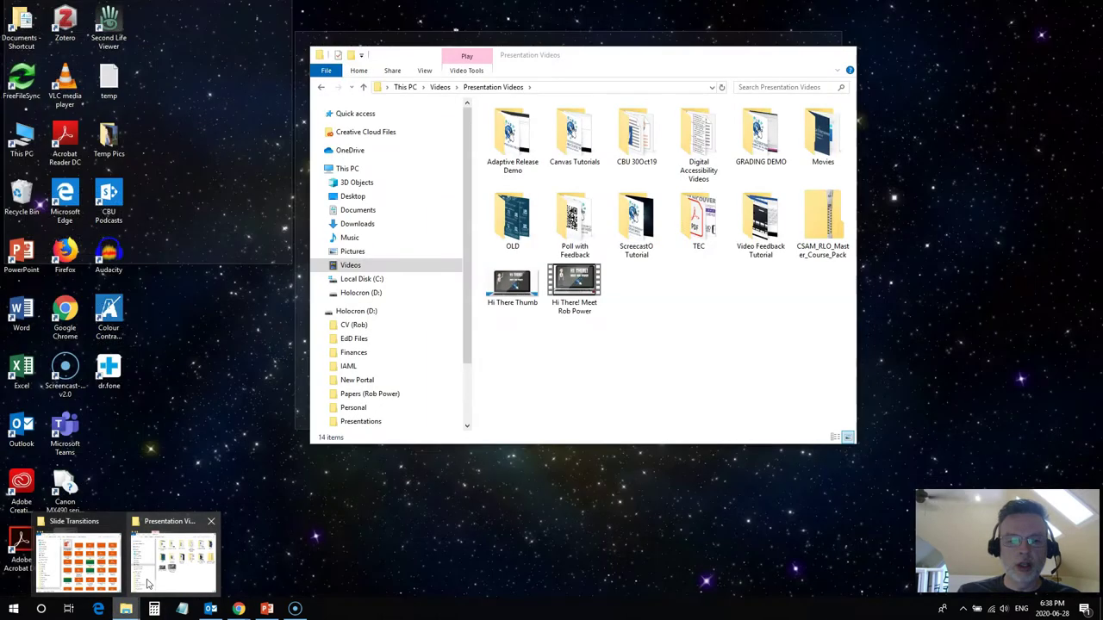
left_click(192, 583)
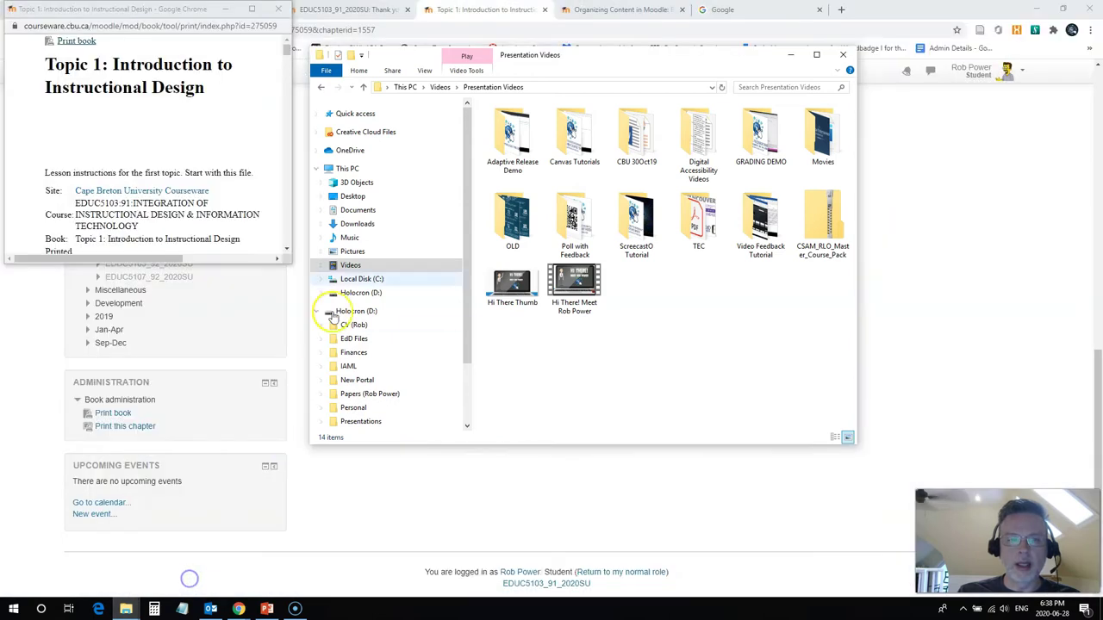
left_click(369, 230)
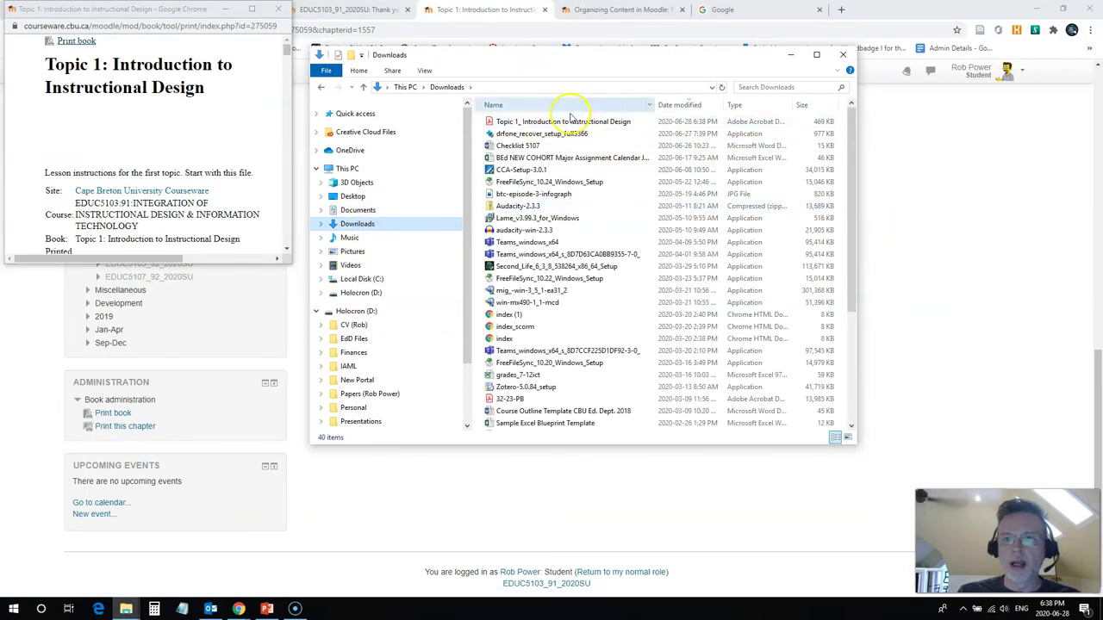
double_click(532, 123)
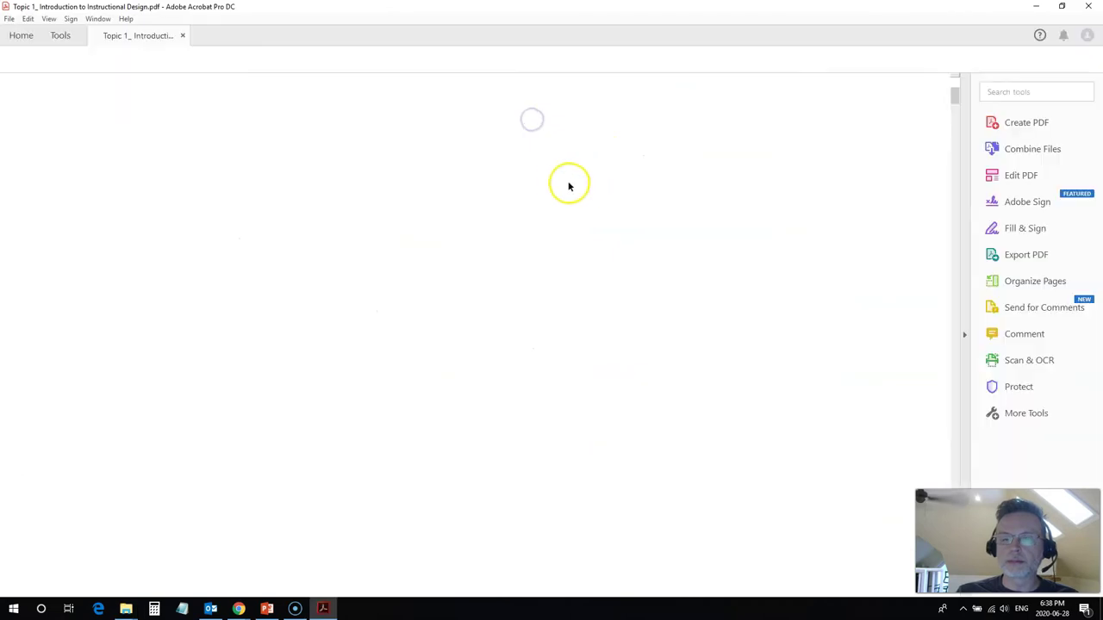
- Examine the PDF's title page, table of contents and chapters through Activities for Topic 1
scroll(371, 285, "down", 3)
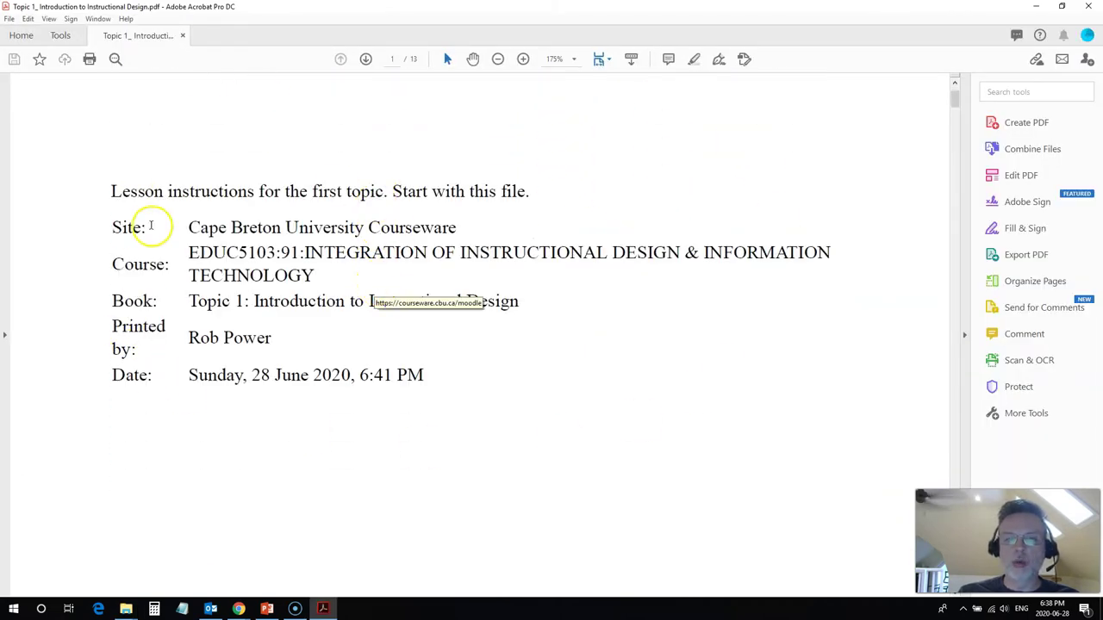
scroll(374, 261, "down", 5)
scroll(366, 272, "down", 10)
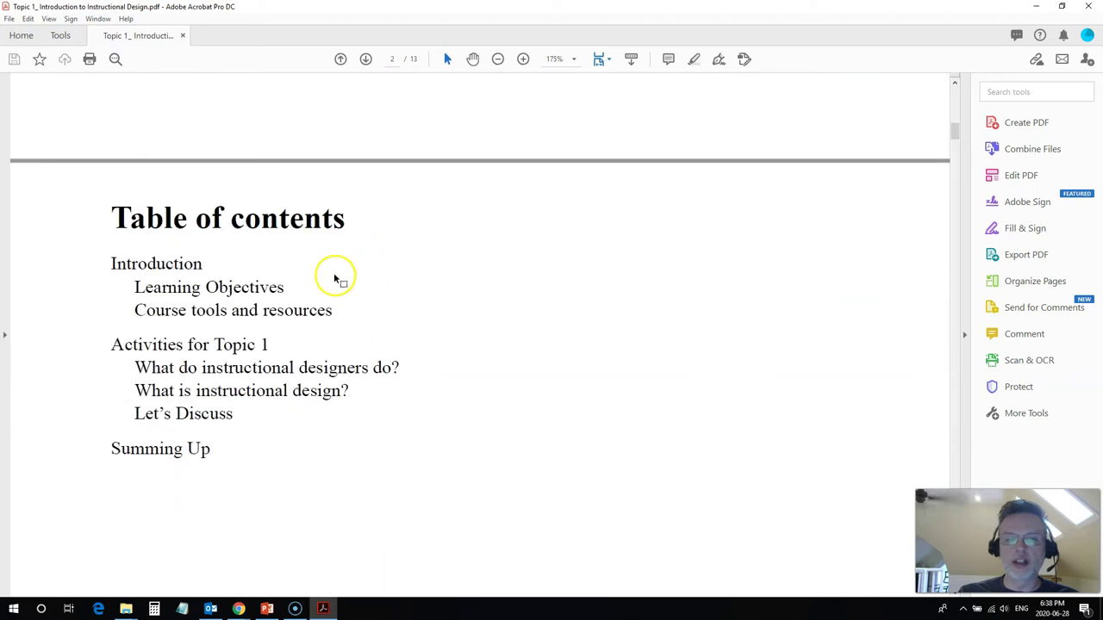
scroll(299, 293, "down", 2)
scroll(298, 291, "up", 8)
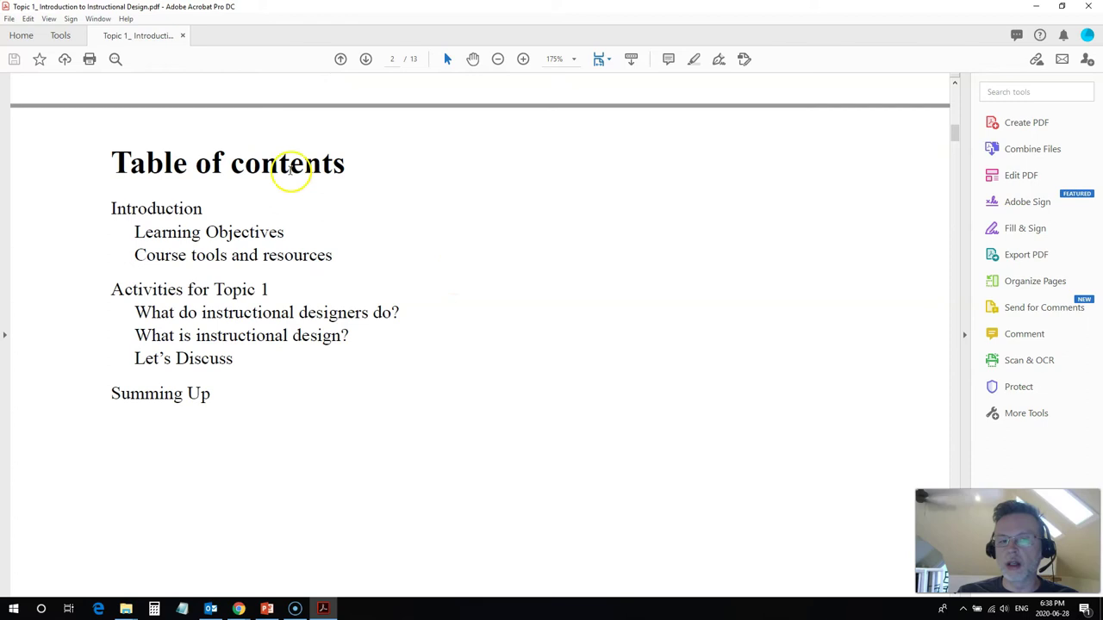
scroll(350, 320, "down", 5)
scroll(339, 324, "down", 10)
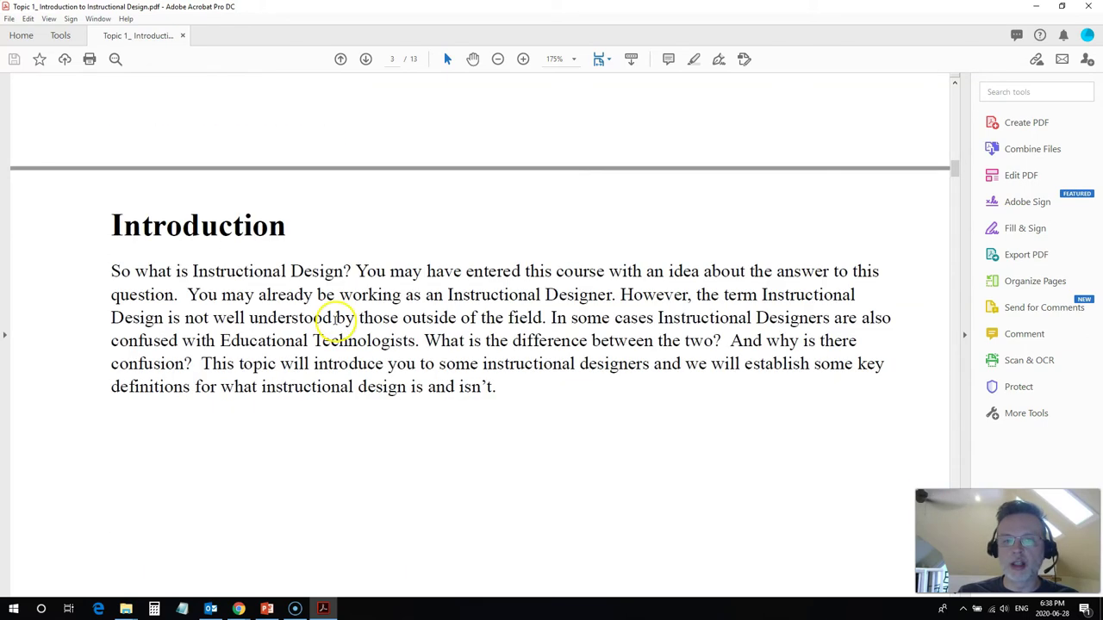
scroll(328, 321, "down", 10)
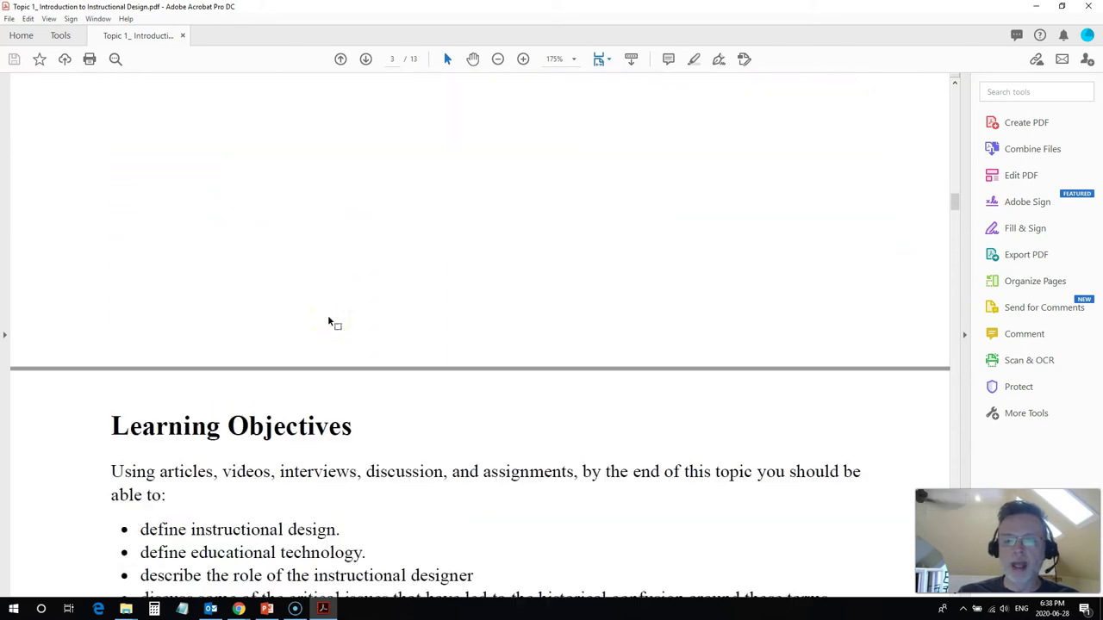
scroll(325, 320, "down", 10)
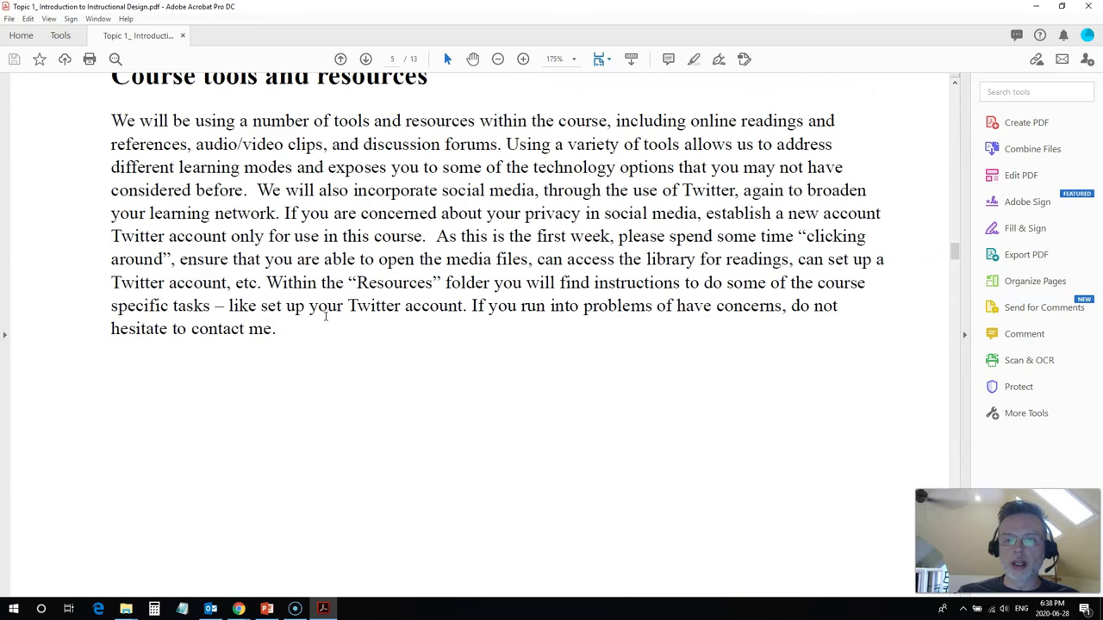
scroll(325, 317, "down", 3)
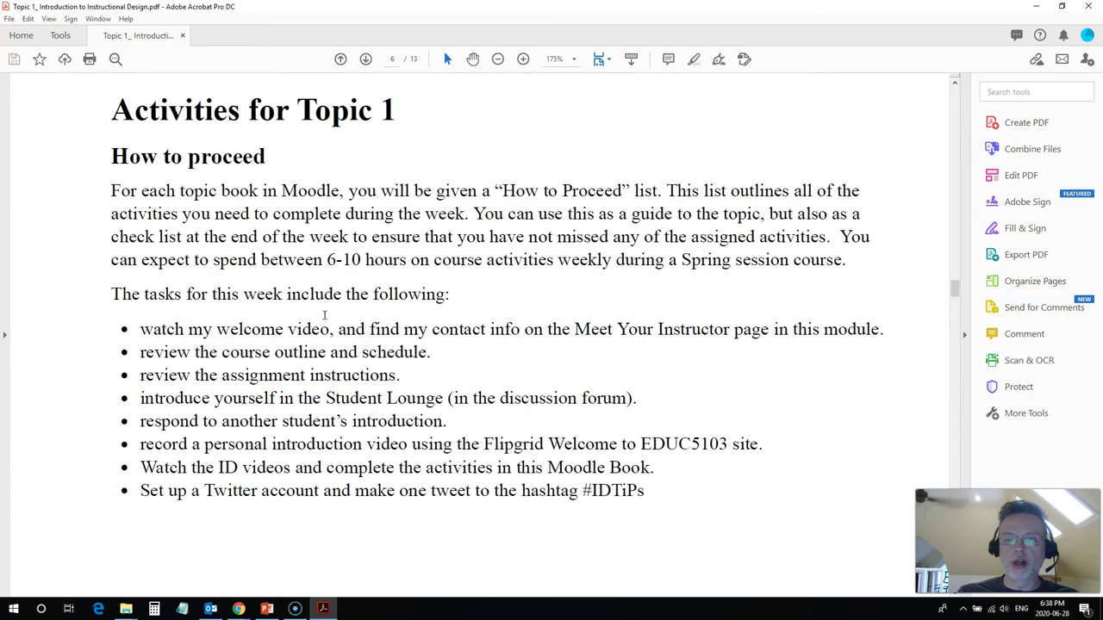
- Check the PDF's link to the article "A review of what instructional designers do", close the article and return to the PDF
scroll(300, 302, "down", 12)
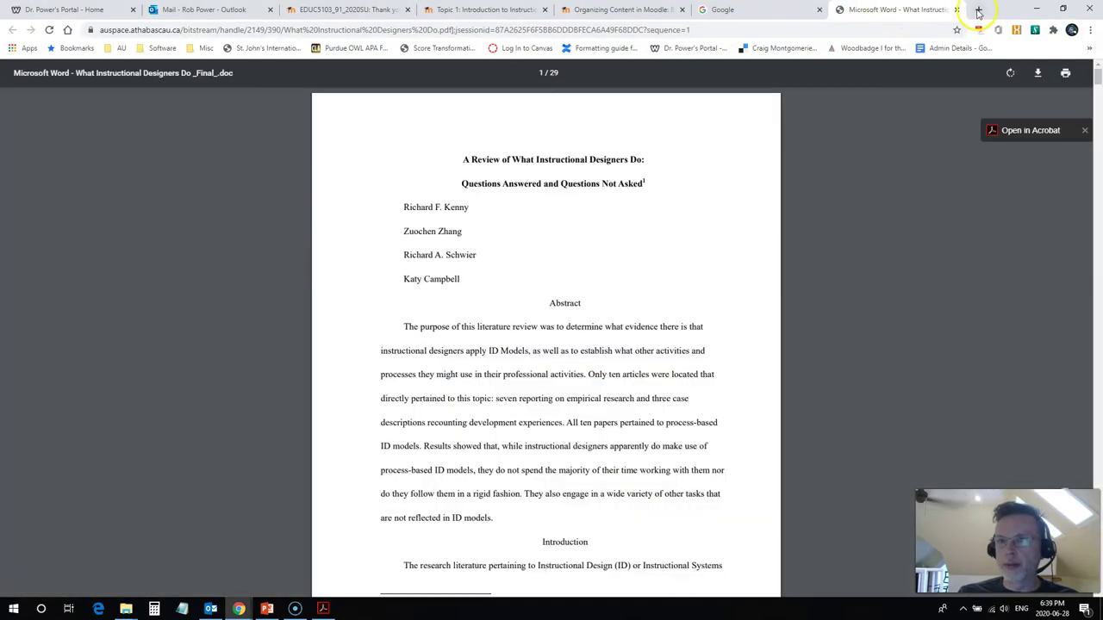
left_click(956, 9)
left_click(323, 608)
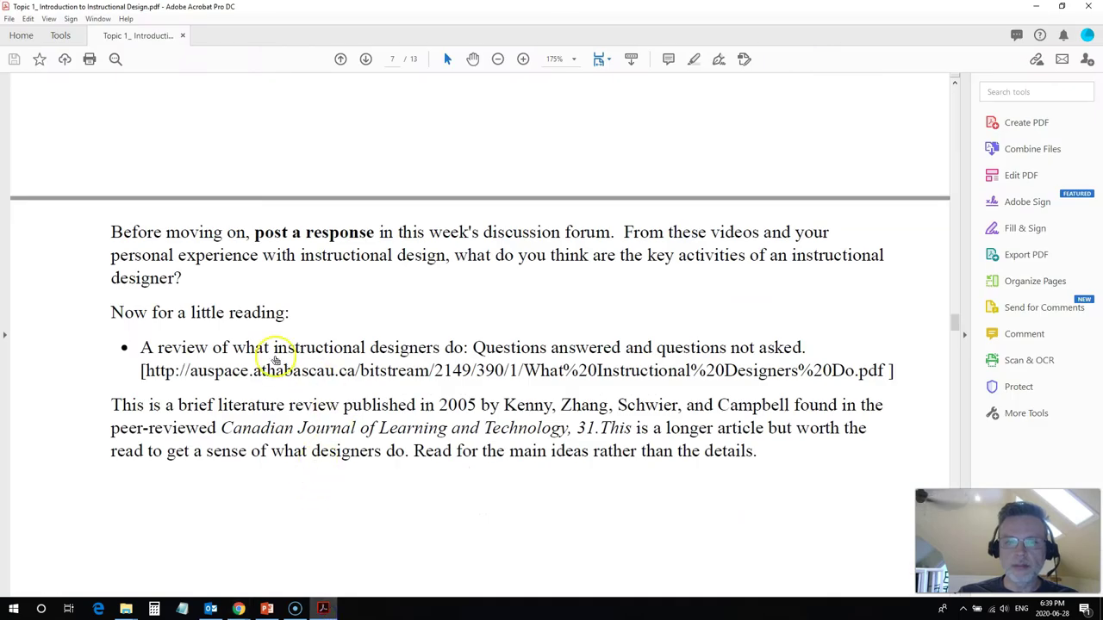
- Examine the embedded videos under "What do instructional designers do?" and follow the link of the video "What does an Instructional Designer do?"
scroll(266, 358, "down", 5)
scroll(266, 357, "down", 8)
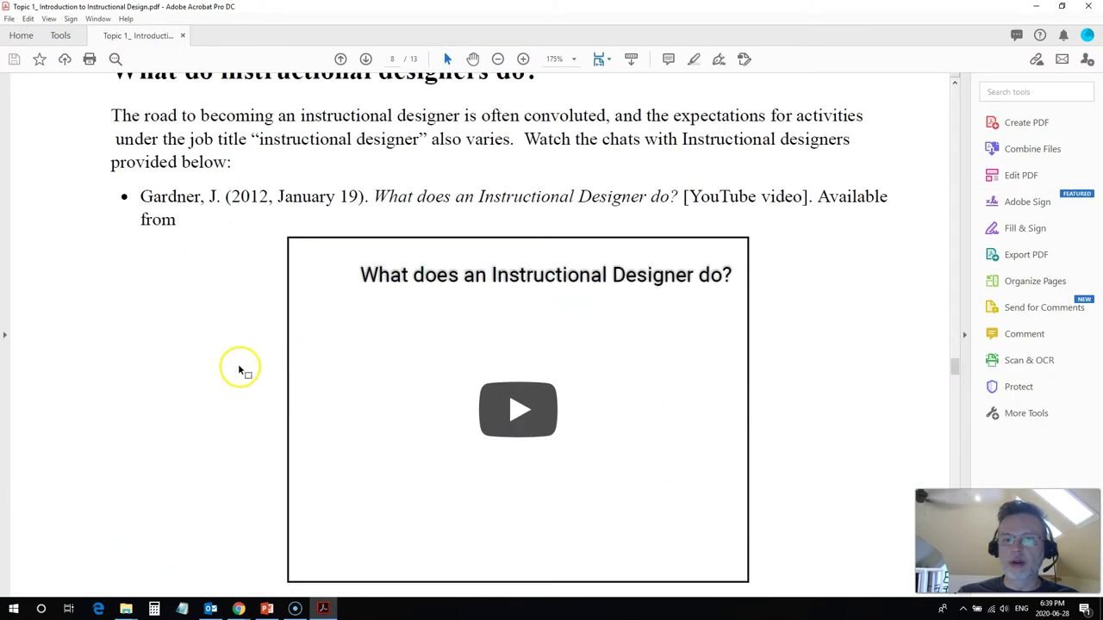
scroll(88, 248, "down", 5)
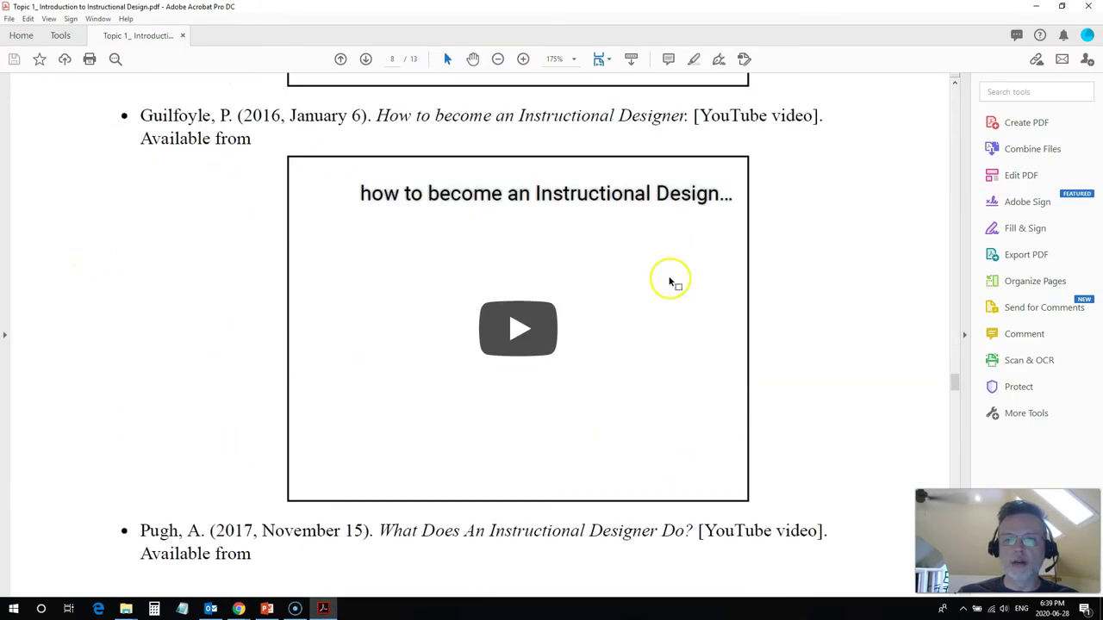
scroll(249, 418, "up", 5)
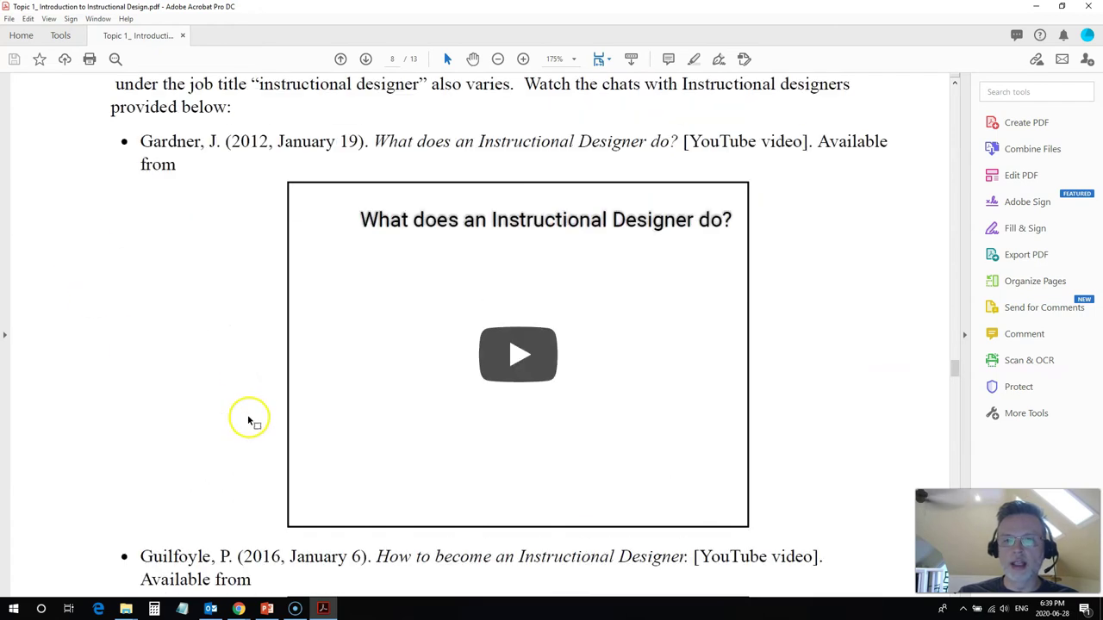
left_click(506, 231)
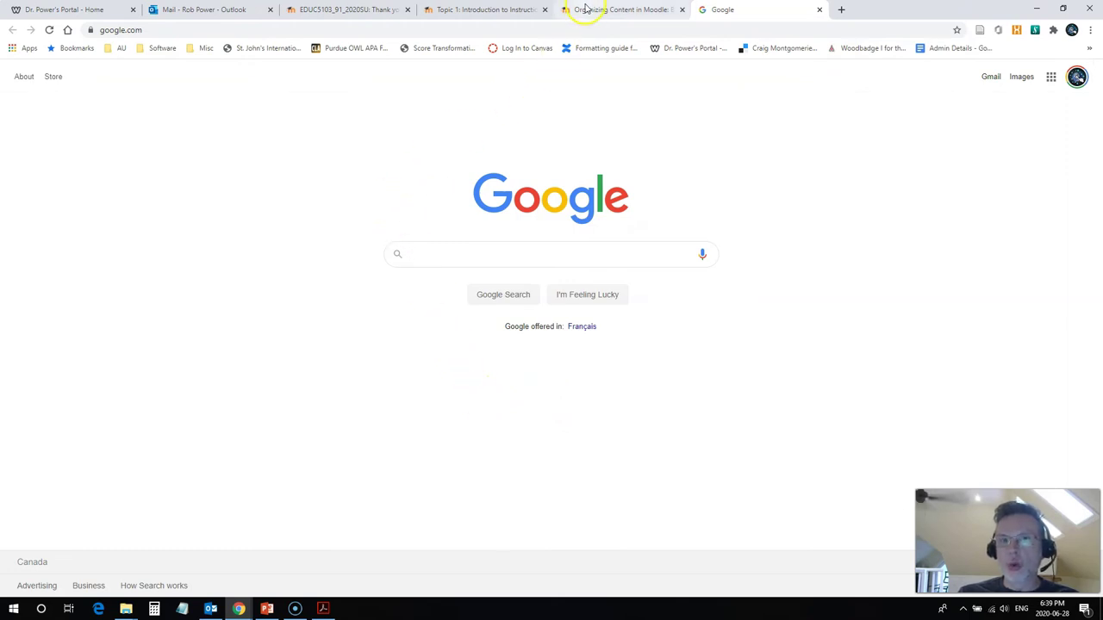
- Return to the Introduction page of the Topic 1 book in Moodle
left_click(469, 10)
scroll(436, 370, "up", 5)
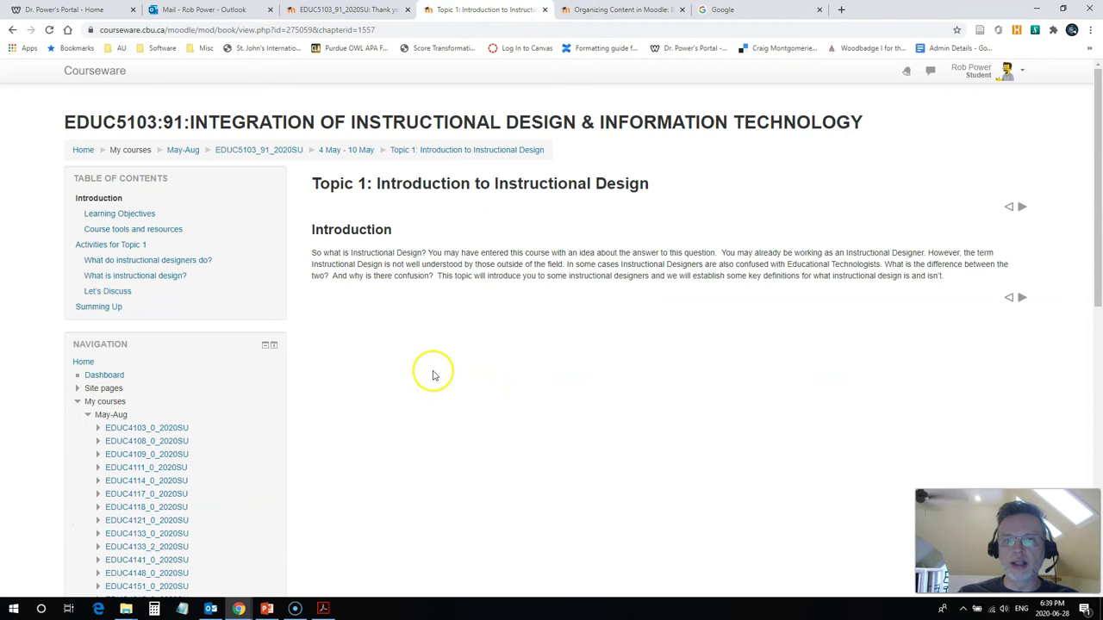
- Open the Instructor Contact Information page from the EDUC5103_91_2020SU course home page and look through the whole page
left_click(268, 149)
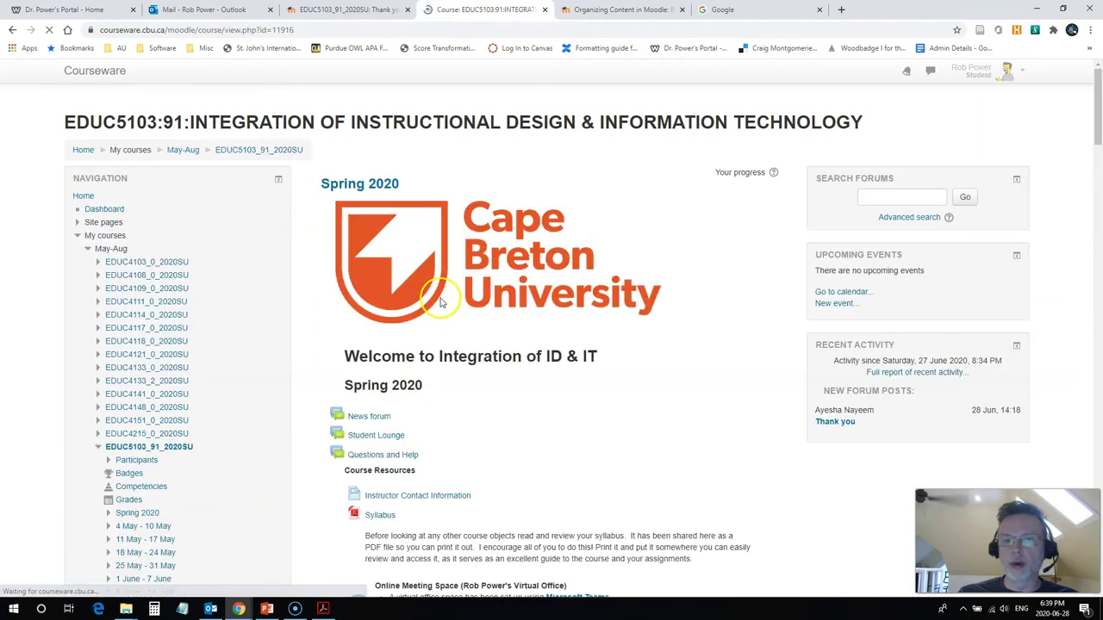
scroll(440, 304, "down", 3)
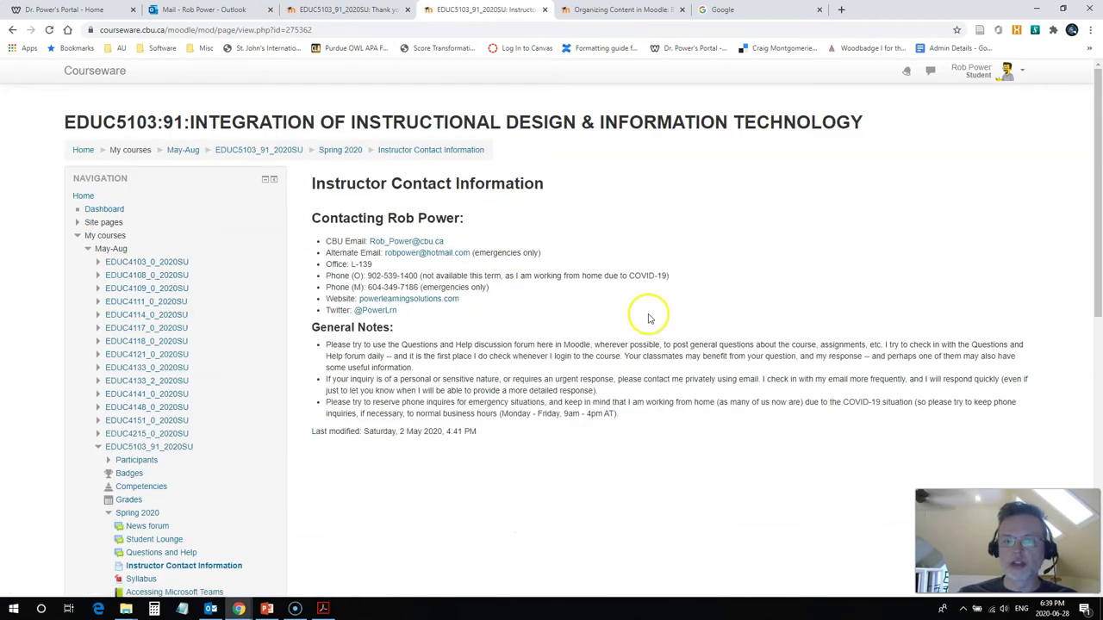
scroll(650, 319, "down", 10)
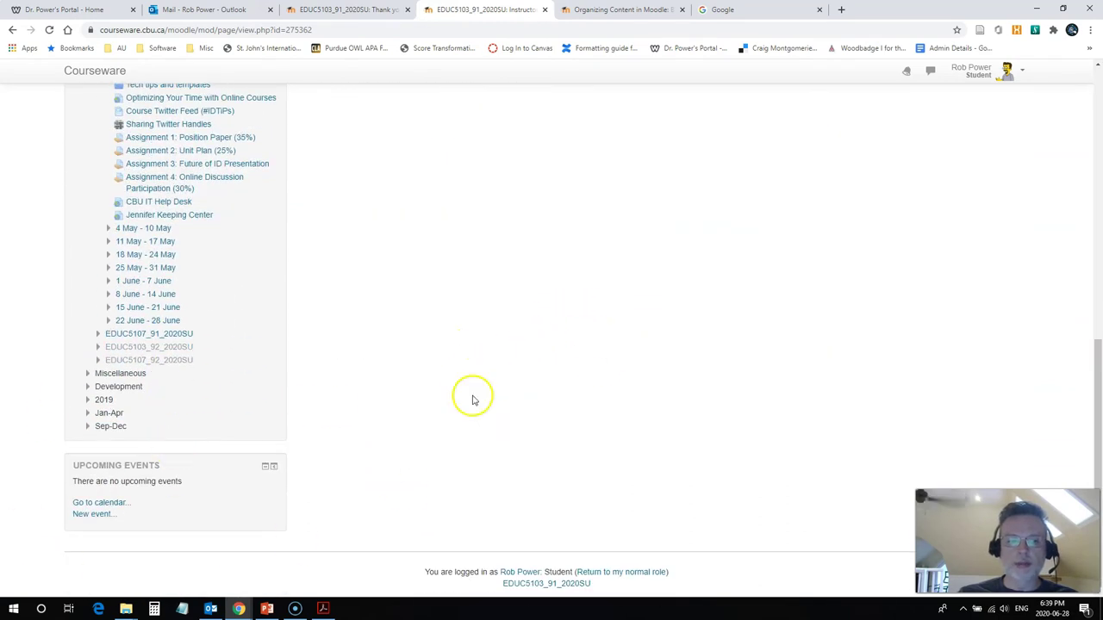
scroll(485, 182, "up", 10)
scroll(589, 315, "up", 1)
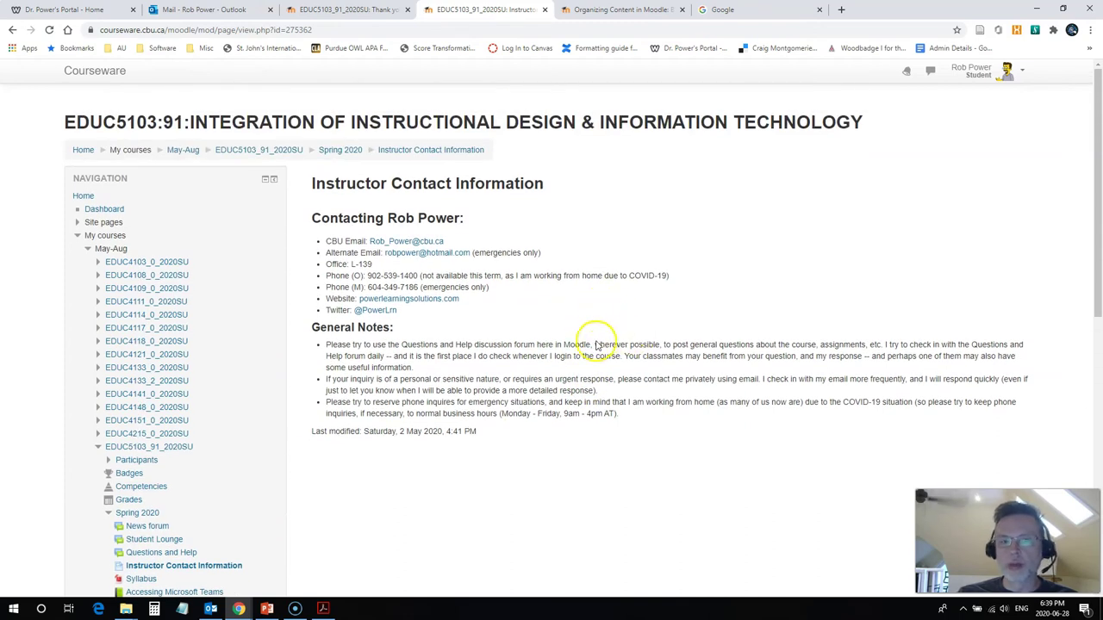
- Print the Instructor Contact Information page to a PDF in Downloads, named "EDUC5103_91_2020SU_ Instructor Contact Information"
right_click(607, 238)
left_click(638, 308)
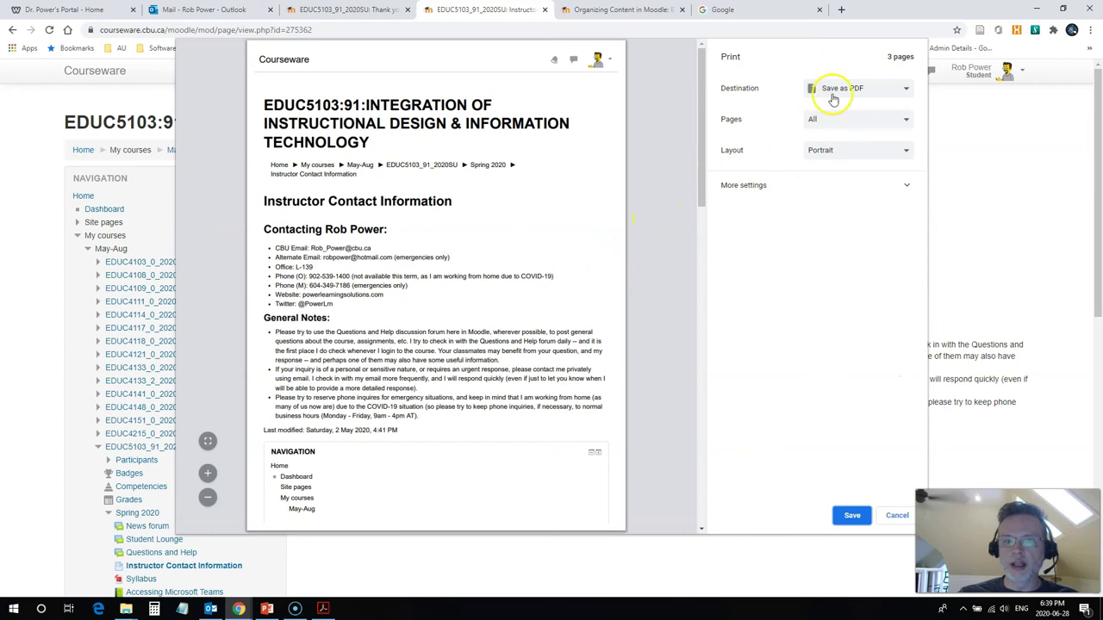
left_click(851, 513)
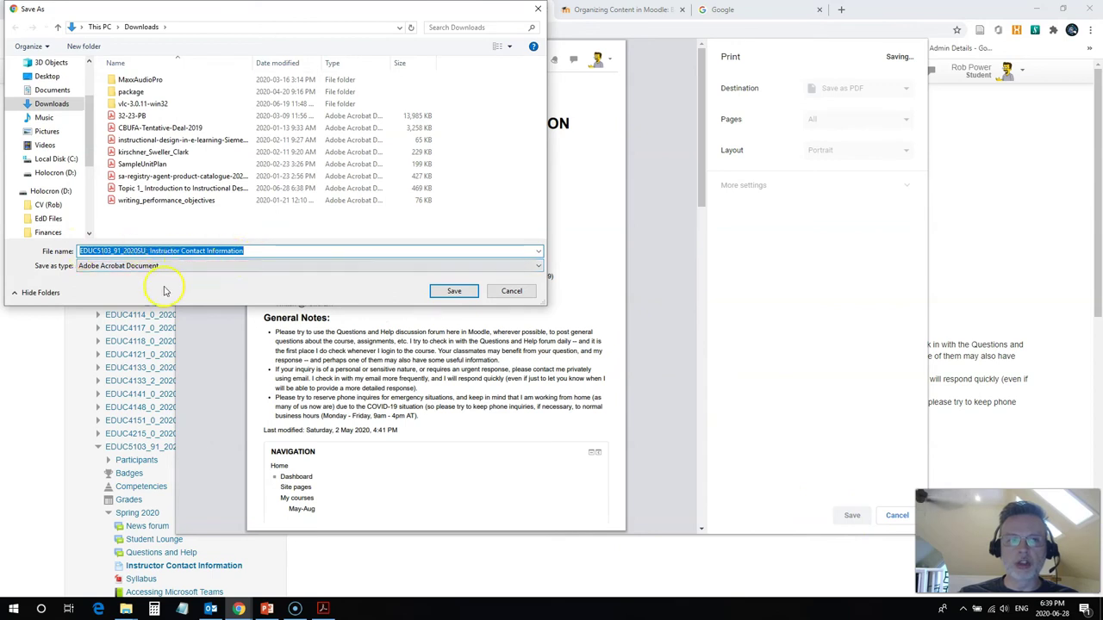
left_click(454, 291)
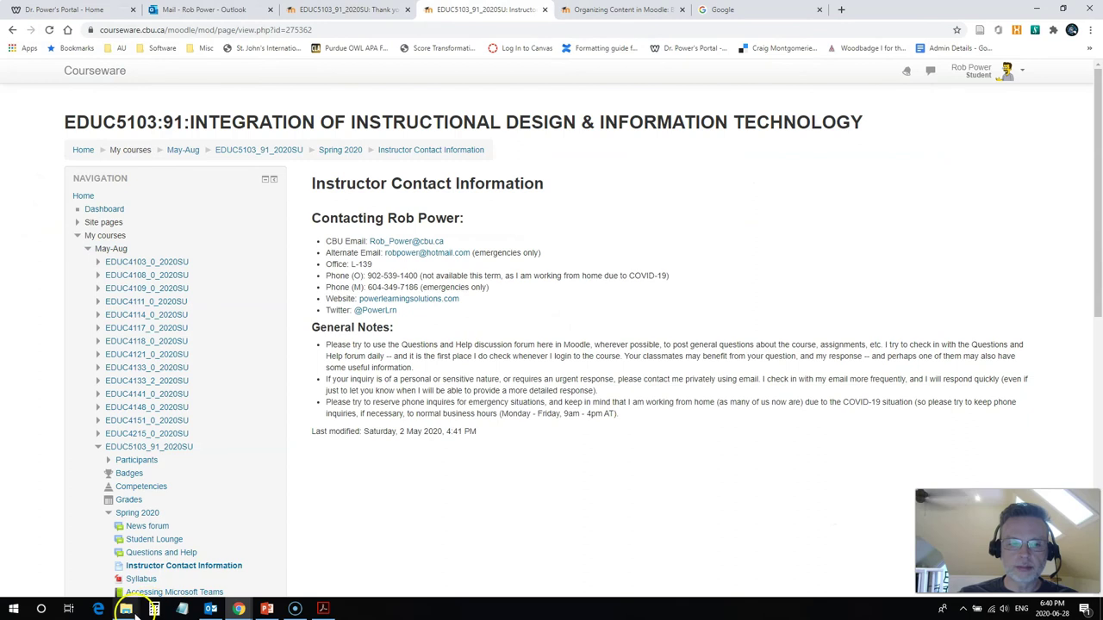
- Switch to the Downloads folder in File Explorer, refresh its listing and open the saved Instructor Contact Information PDF
mouse_move(126, 608)
left_click(196, 576)
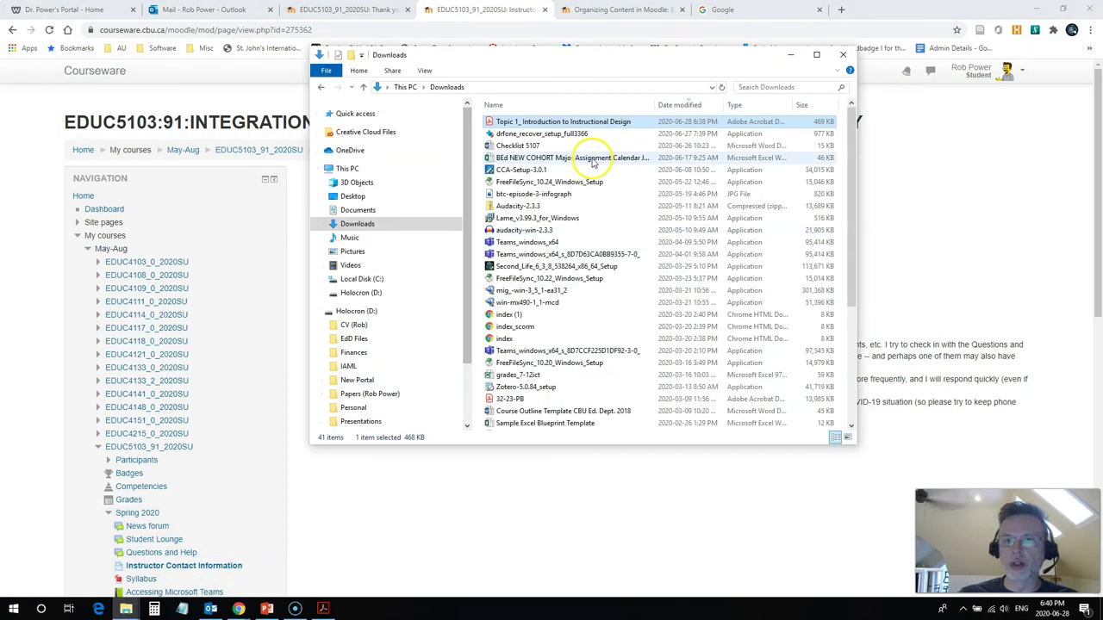
left_click(722, 90)
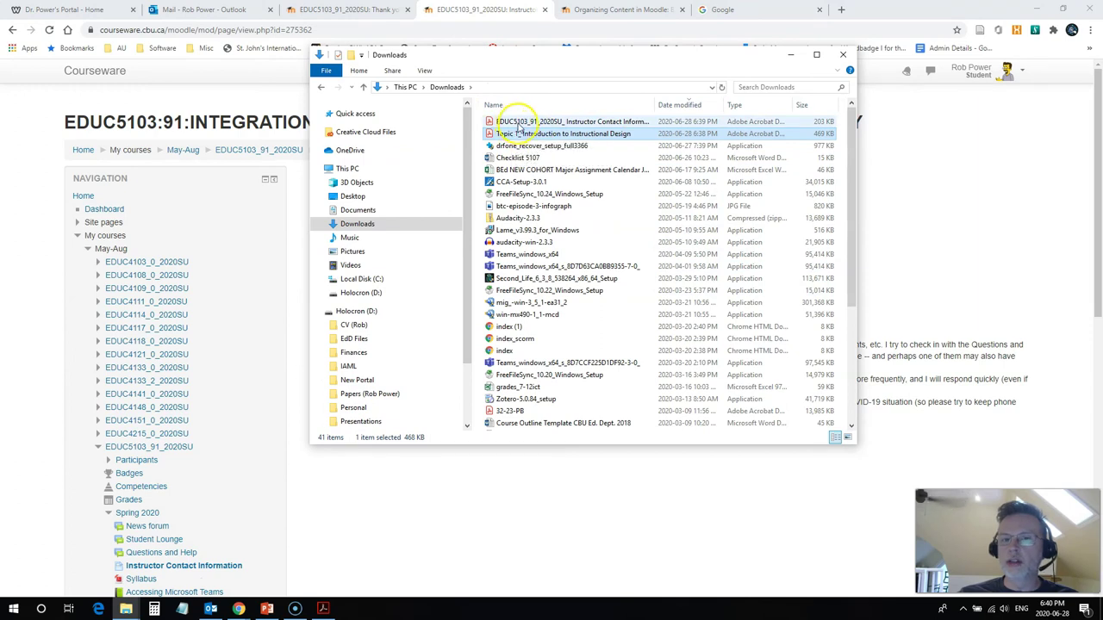
double_click(517, 122)
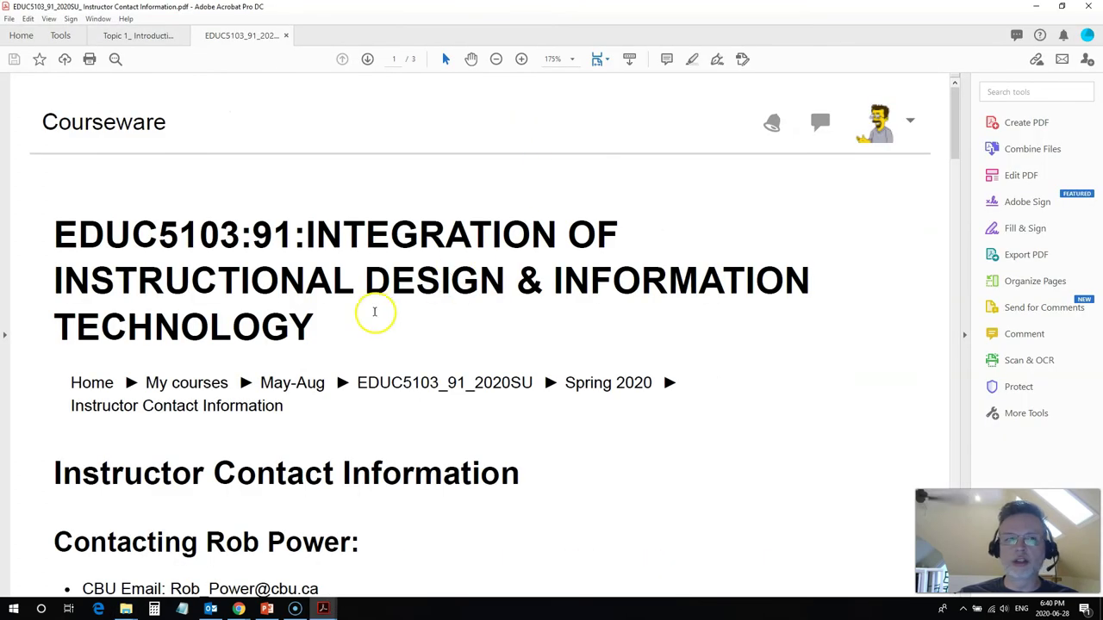
- Examine the PDF's contact details and general notes, check the instructor's website link in the browser, and return to the PDF's beginning
scroll(374, 312, "down", 10)
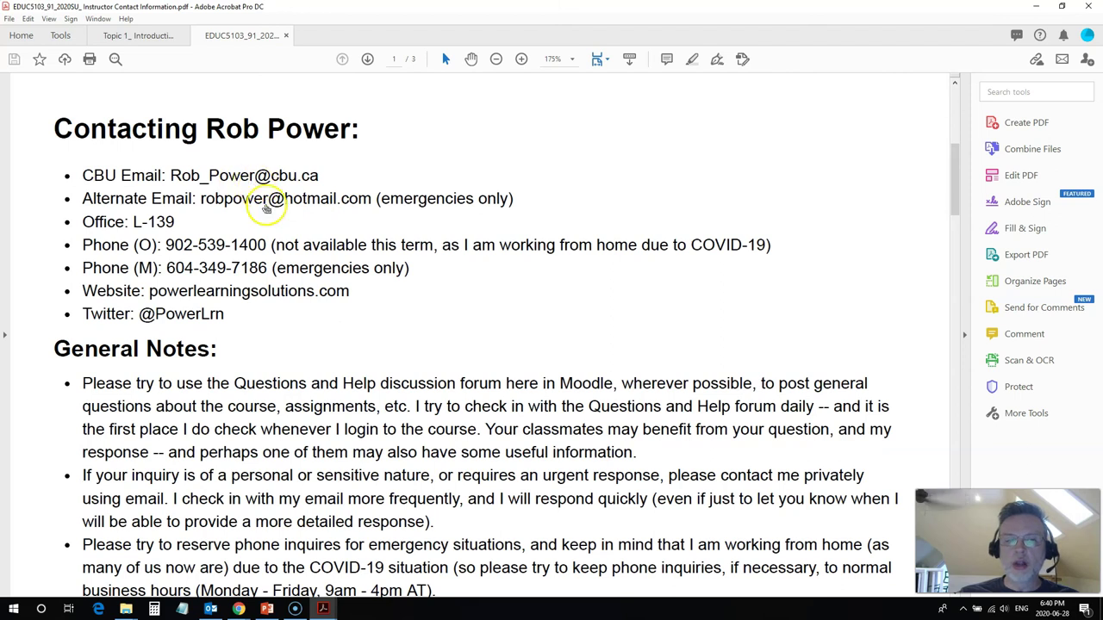
scroll(315, 343, "down", 2)
scroll(293, 293, "up", 1)
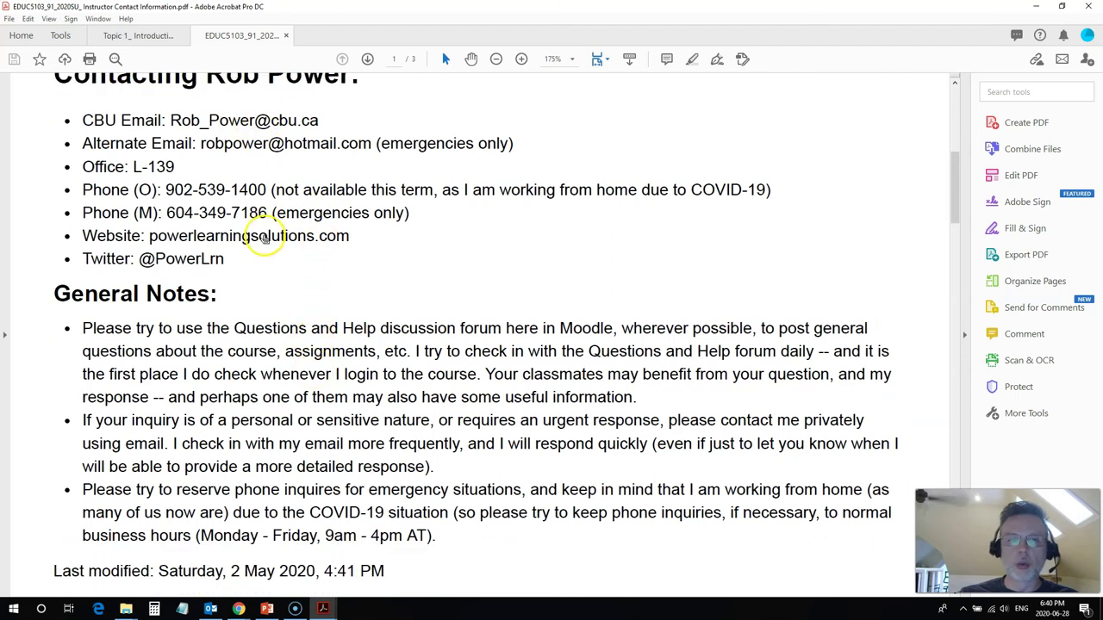
left_click(227, 237)
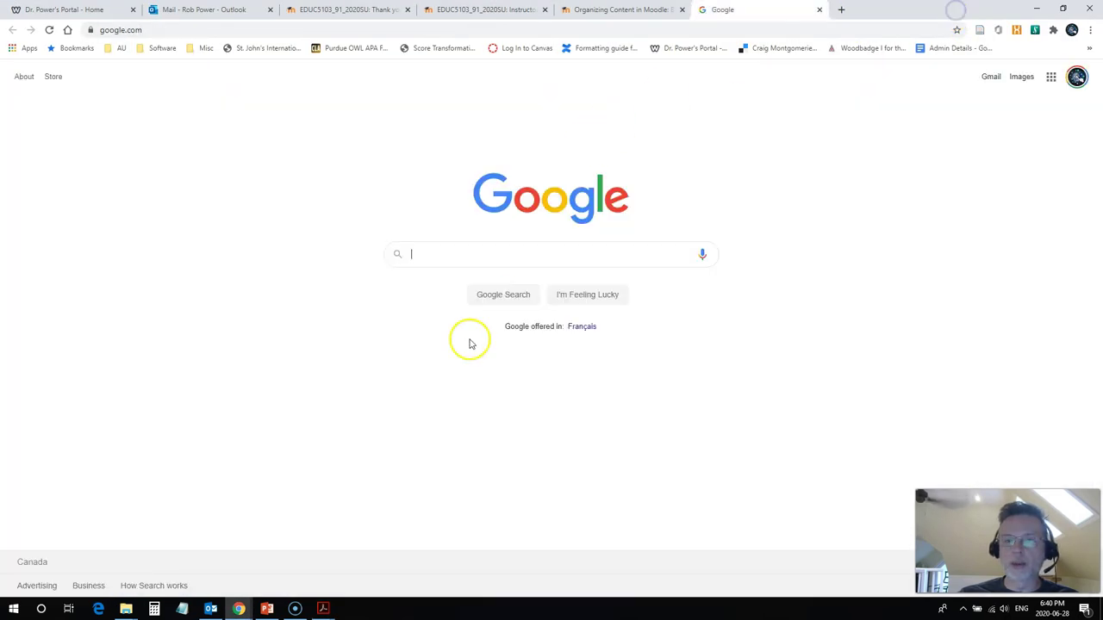
left_click(317, 610)
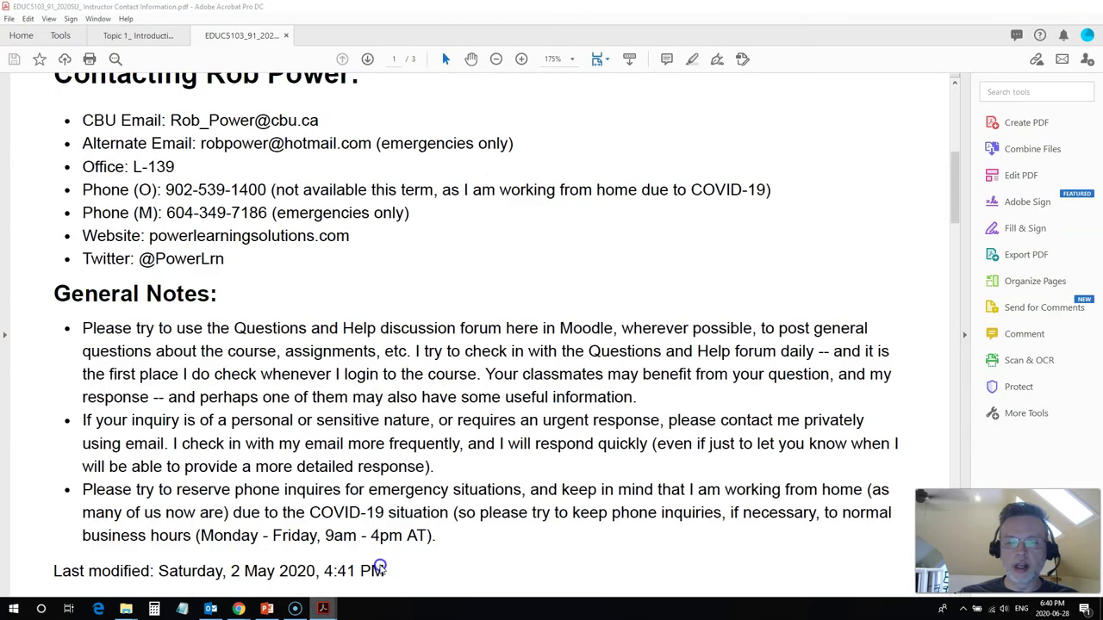
scroll(433, 388, "up", 5)
scroll(427, 392, "up", 1)
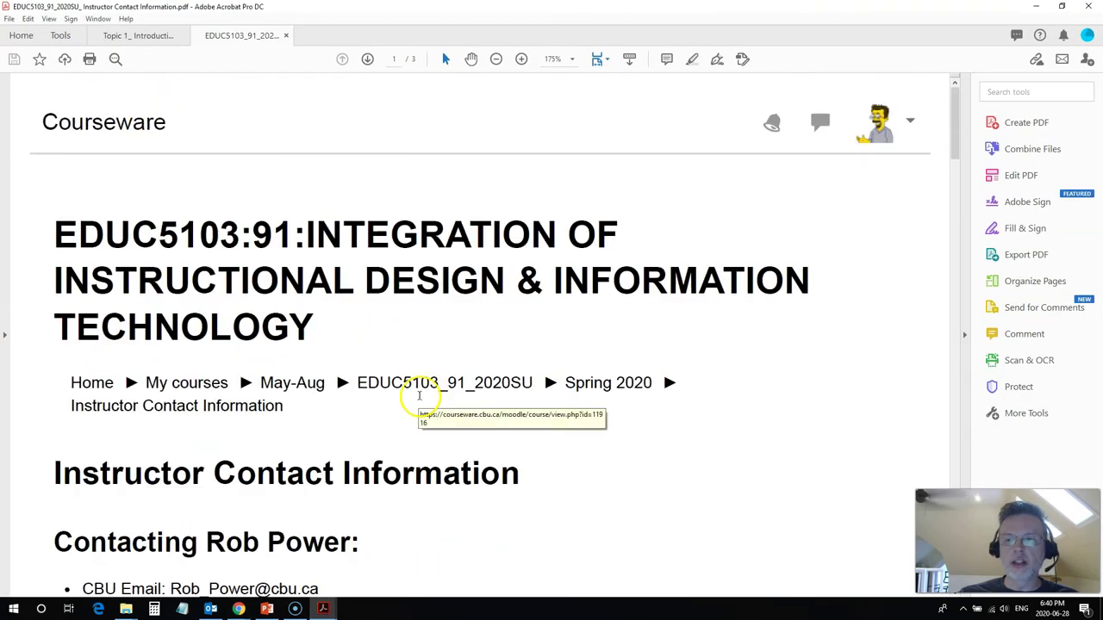